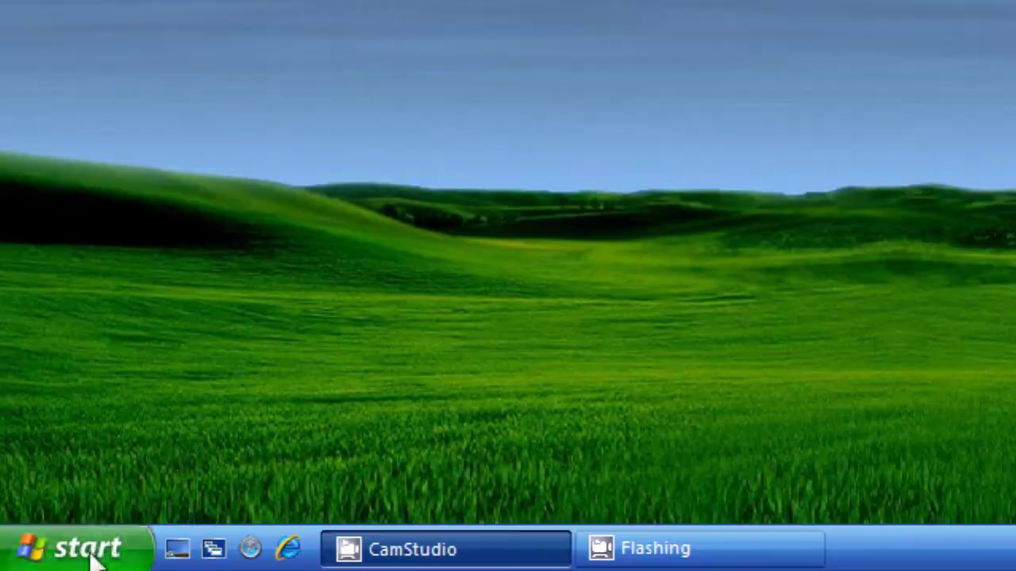
{"action": "left_click", "coordinate": [72, 544]}
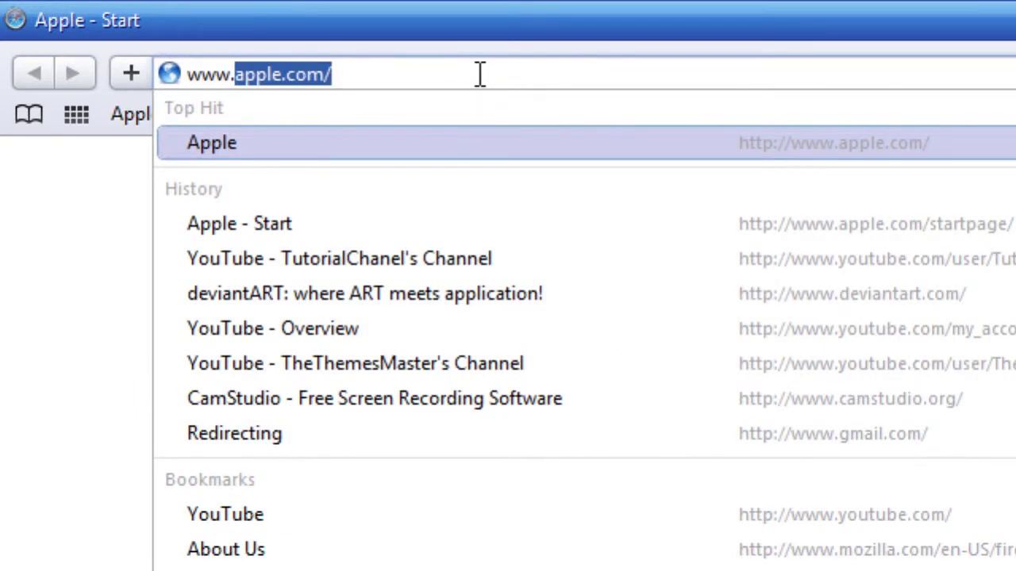
{"action": "type", "text": "camstu"}
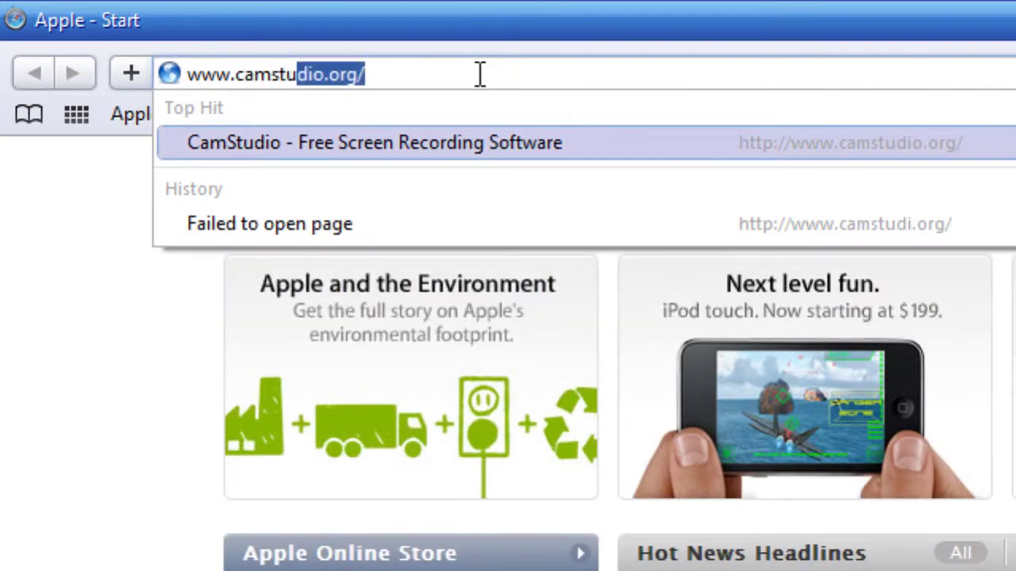
{"action": "type", "text": "dio"}
{"action": "key", "text": "Return"}
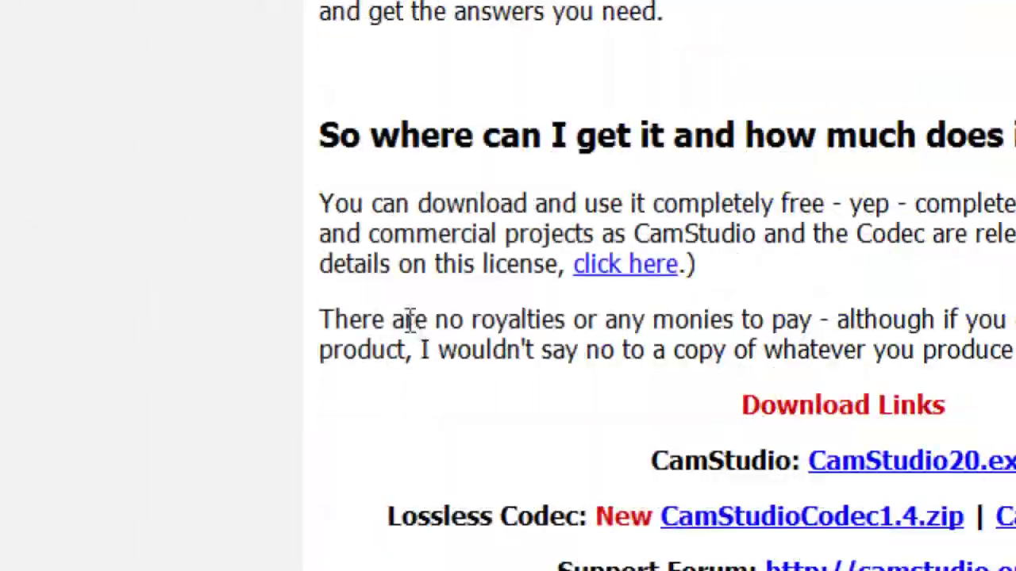
Step: Highlight the Lossless Codec and CamStudio installer download links, then close Safari
{"action": "mouse_move", "coordinate": [388, 364]}
{"action": "left_mouse_down"}
{"action": "mouse_move", "coordinate": [758, 373]}
{"action": "mouse_move", "coordinate": [657, 365]}
{"action": "mouse_move", "coordinate": [705, 365]}
{"action": "left_mouse_up"}
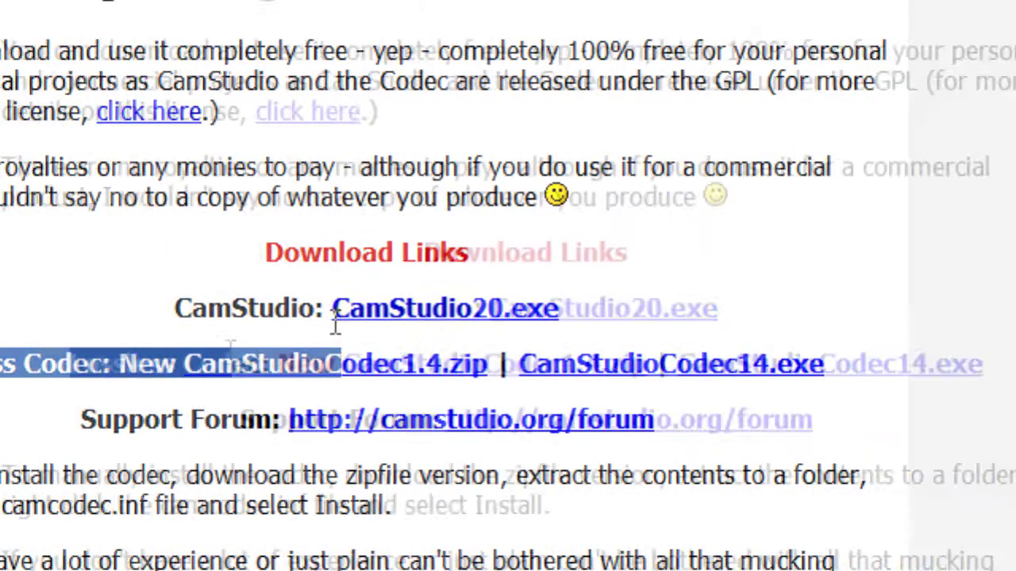
{"action": "left_click", "coordinate": [363, 358]}
{"action": "left_click_drag", "start_coordinate": [646, 310], "coordinate": [1008, 309]}
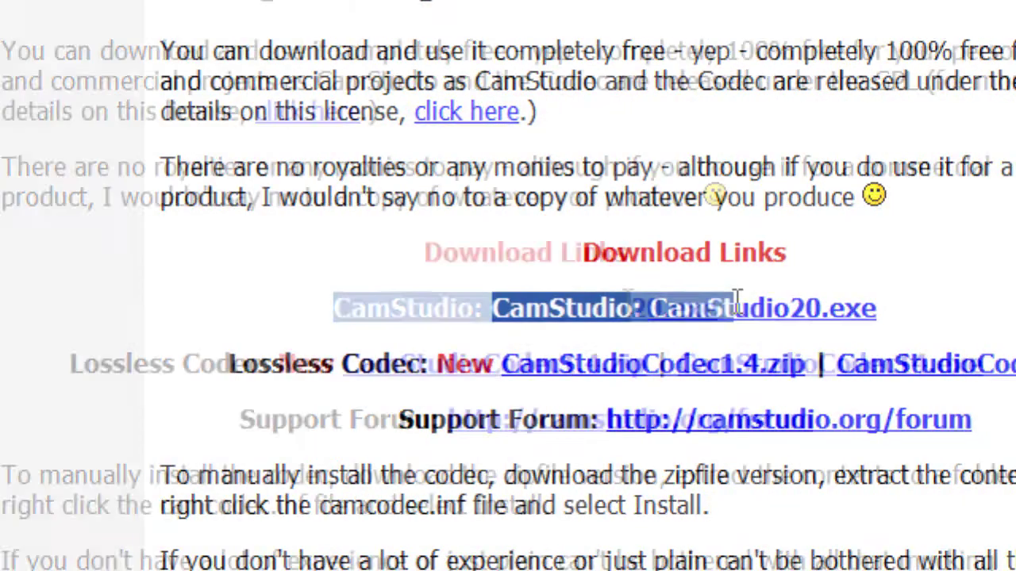
{"action": "left_click", "coordinate": [409, 301]}
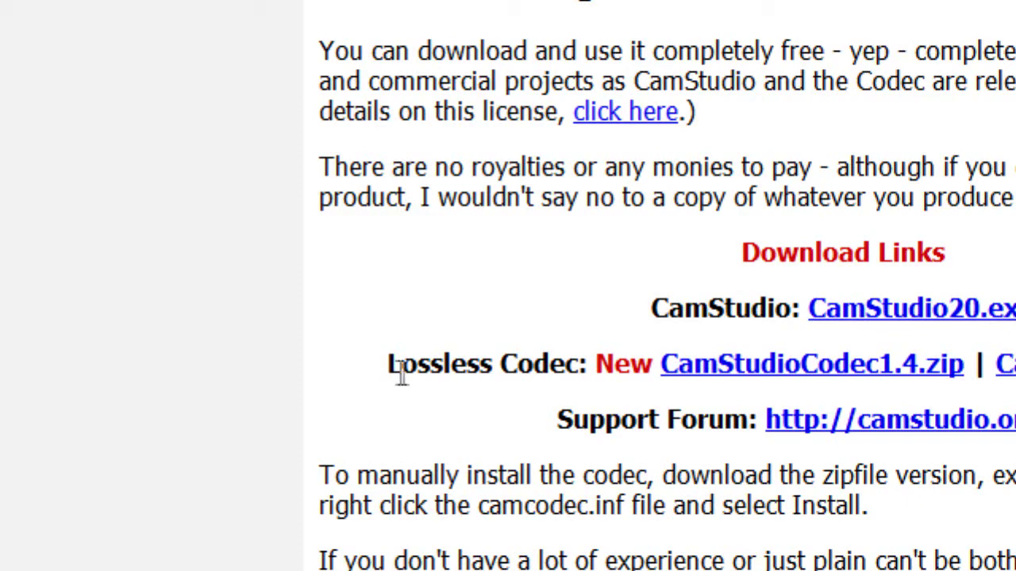
{"action": "left_click_drag", "start_coordinate": [373, 373], "coordinate": [758, 381]}
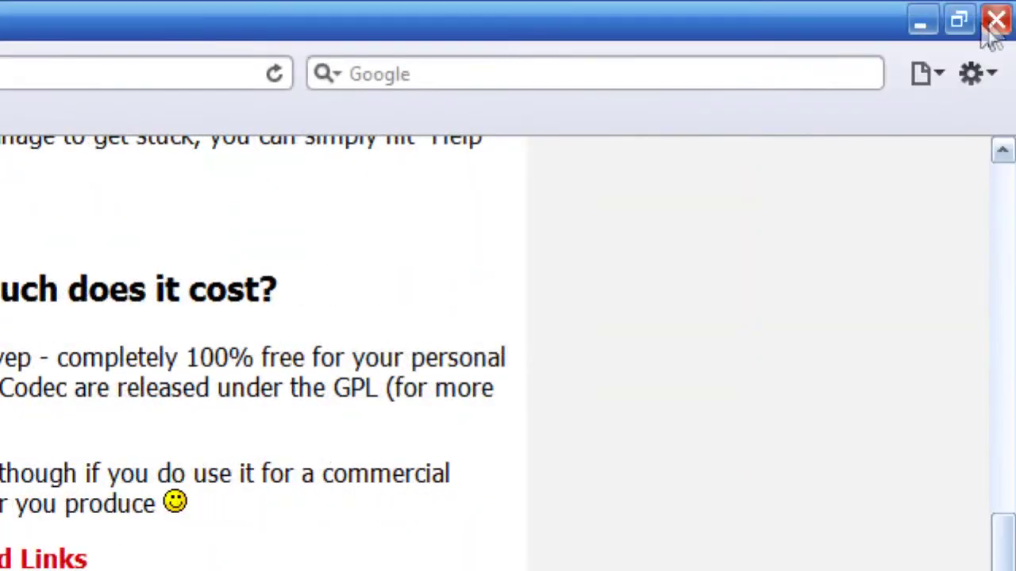
{"action": "left_click", "coordinate": [992, 19]}
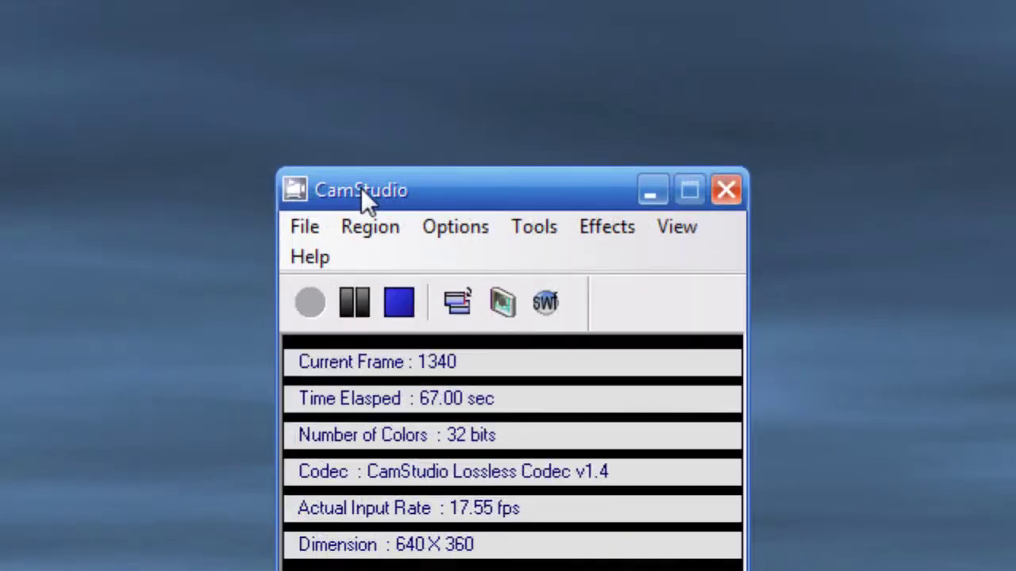
Step: Move CamStudio aside and show the Fixed Region settings: 640×360 with Drag Corners to Pan
{"action": "left_click_drag", "start_coordinate": [362, 193], "coordinate": [481, 279]}
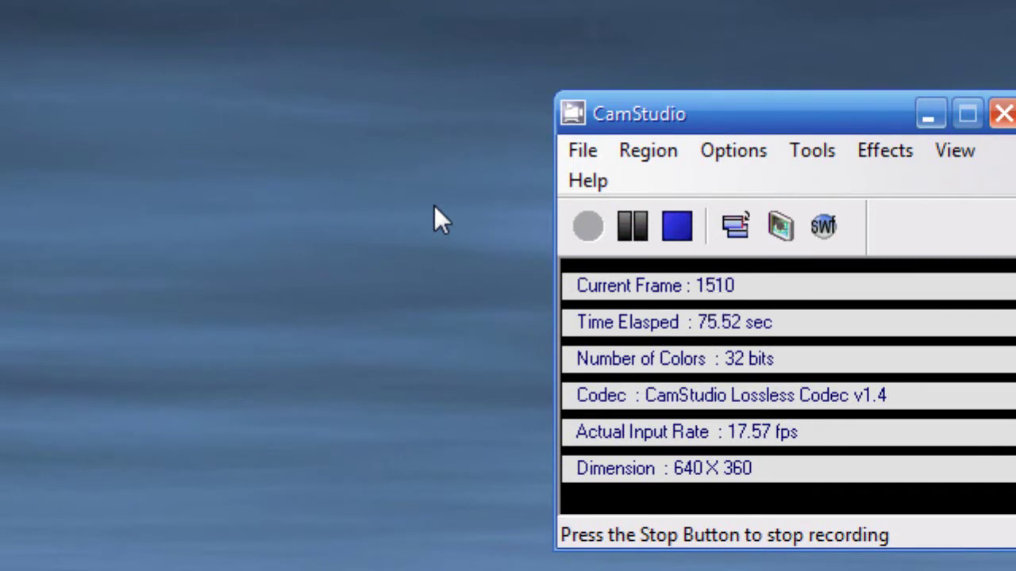
{"action": "left_click", "coordinate": [648, 298]}
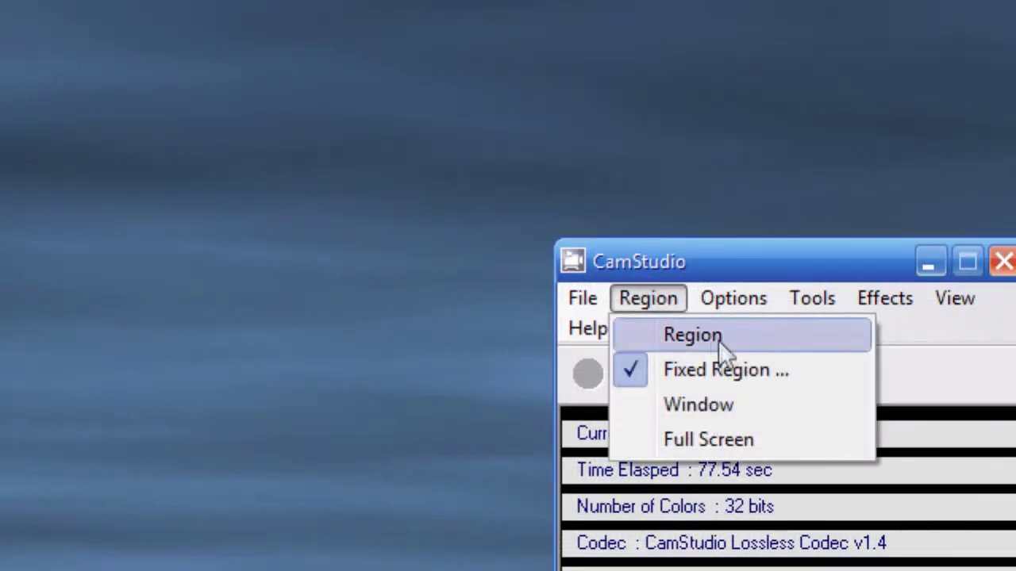
{"action": "left_click", "coordinate": [731, 377]}
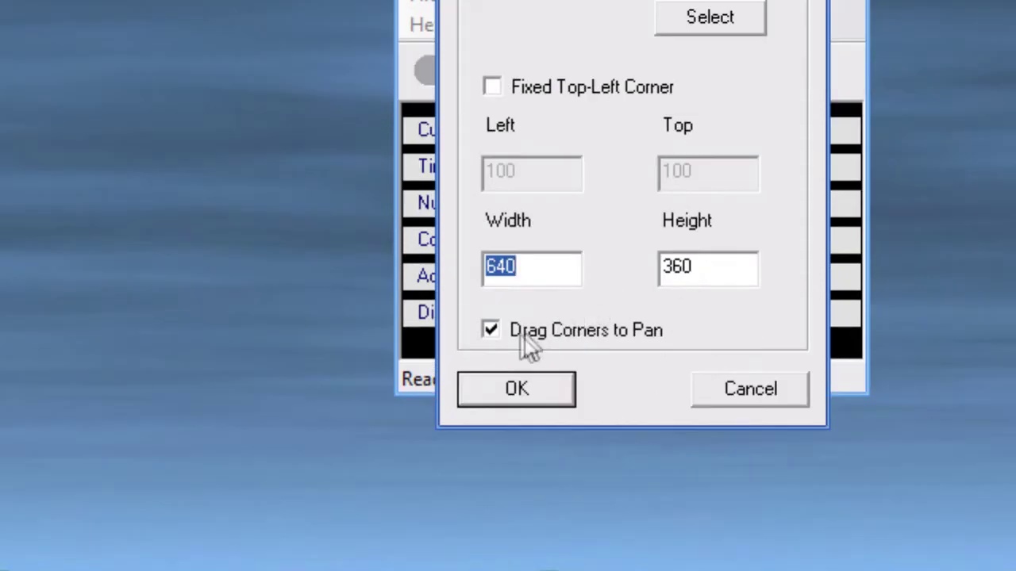
Step: Save the 640×360 fixed region and select CamStudio Lossless Codec v1.4 as compressor
{"action": "left_click", "coordinate": [516, 388]}
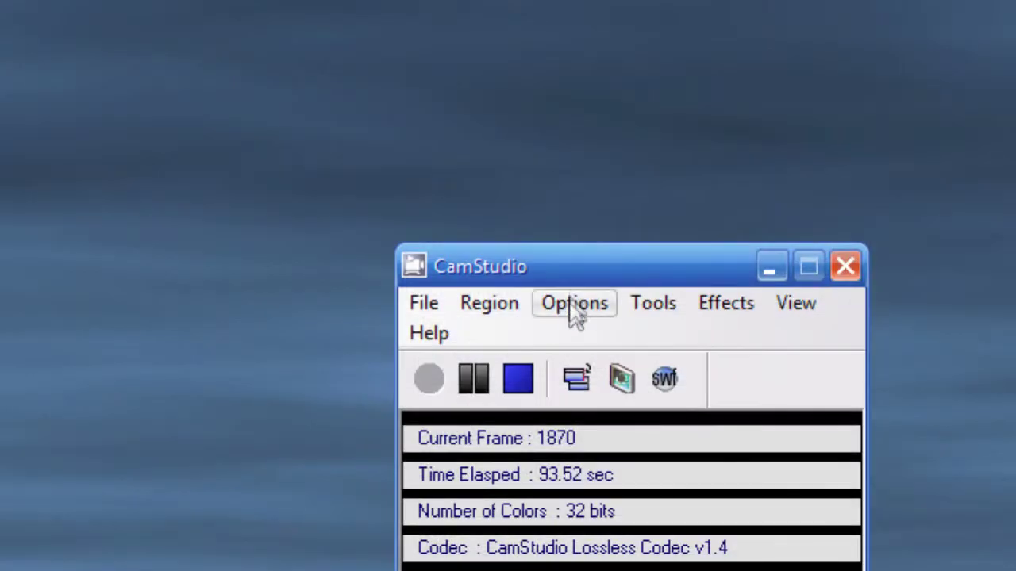
{"action": "left_click", "coordinate": [576, 306]}
{"action": "left_click", "coordinate": [601, 341]}
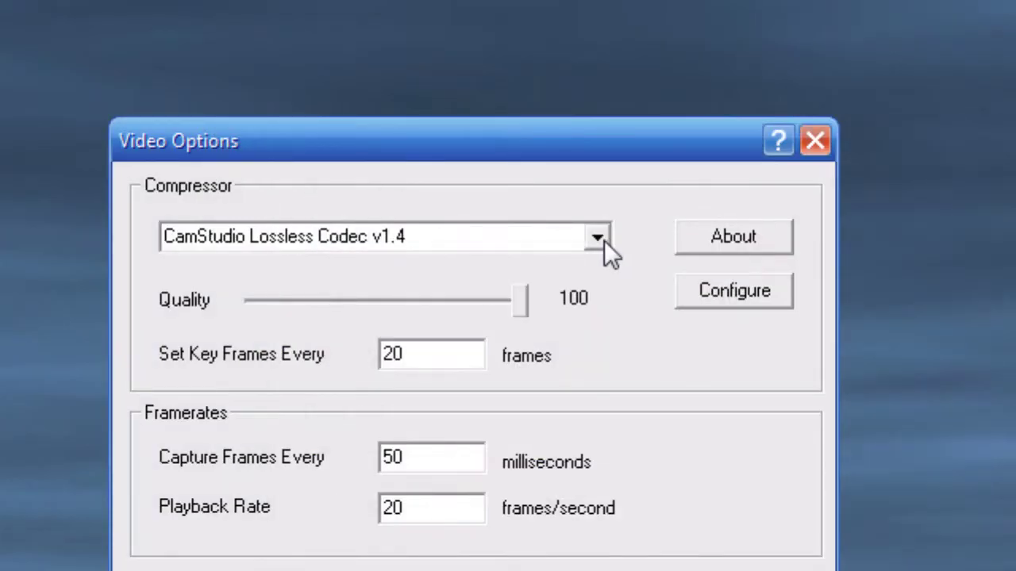
{"action": "left_click", "coordinate": [604, 241]}
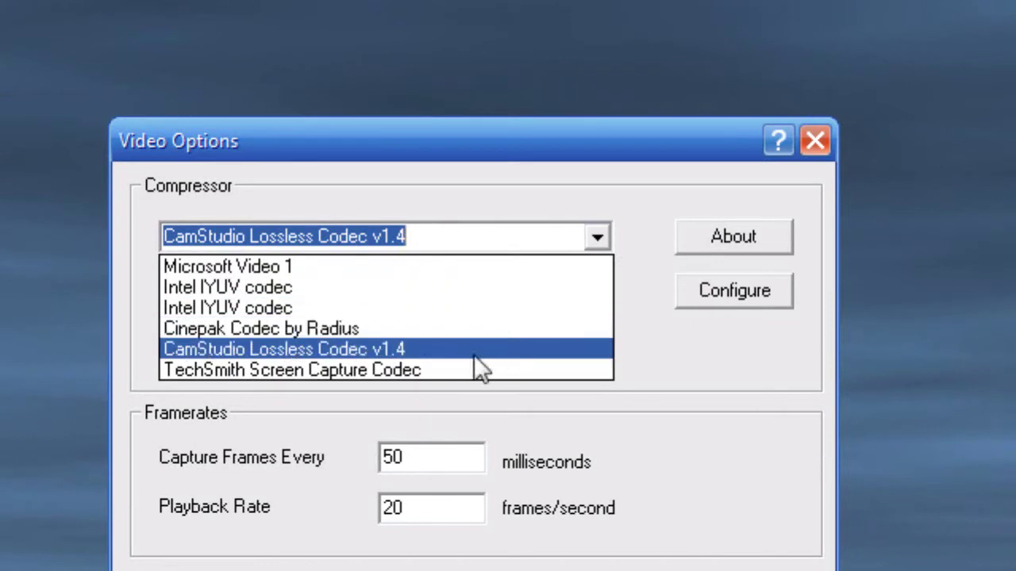
{"action": "left_click", "coordinate": [380, 349]}
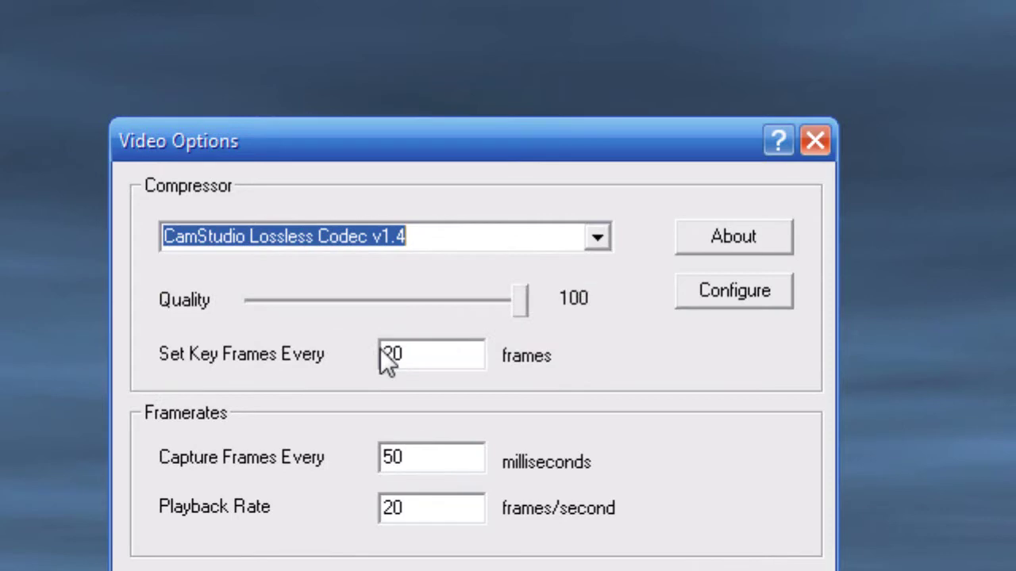
Step: Keep the lossless codec's encoding set to LZO at level 9
{"action": "left_click", "coordinate": [727, 302]}
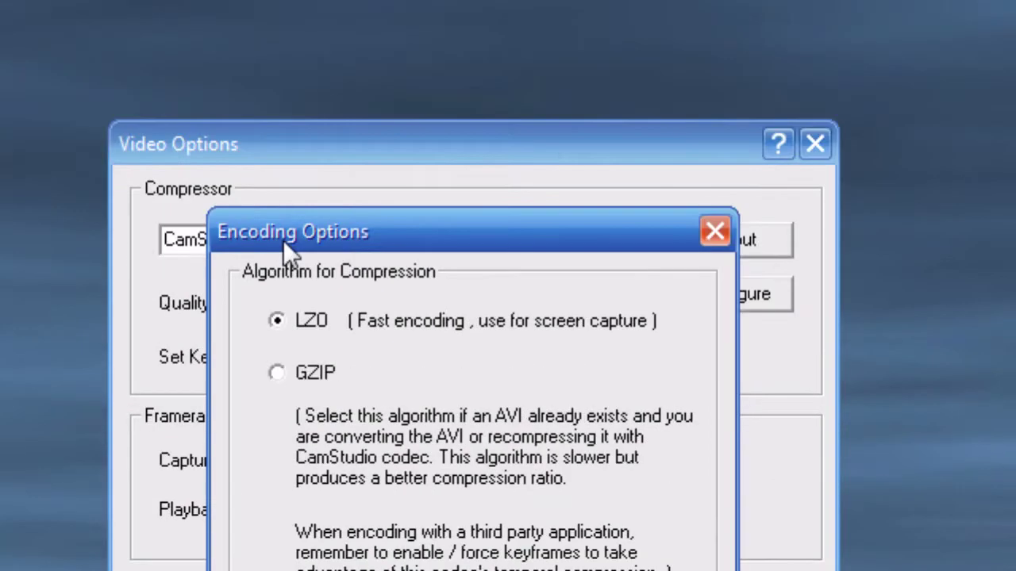
{"action": "left_click_drag", "start_coordinate": [282, 240], "coordinate": [425, 391]}
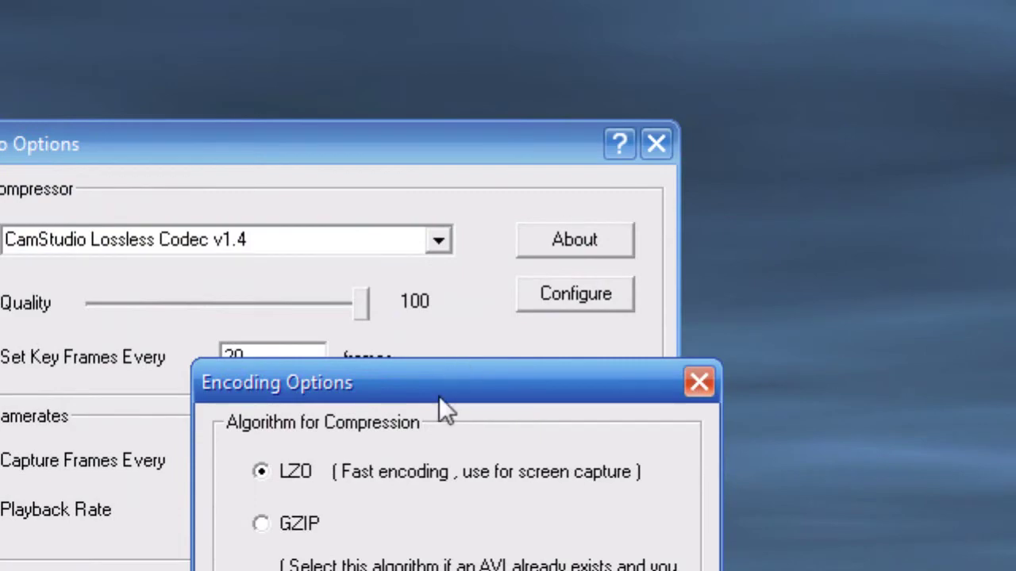
{"action": "left_click_drag", "start_coordinate": [438, 396], "coordinate": [353, 310]}
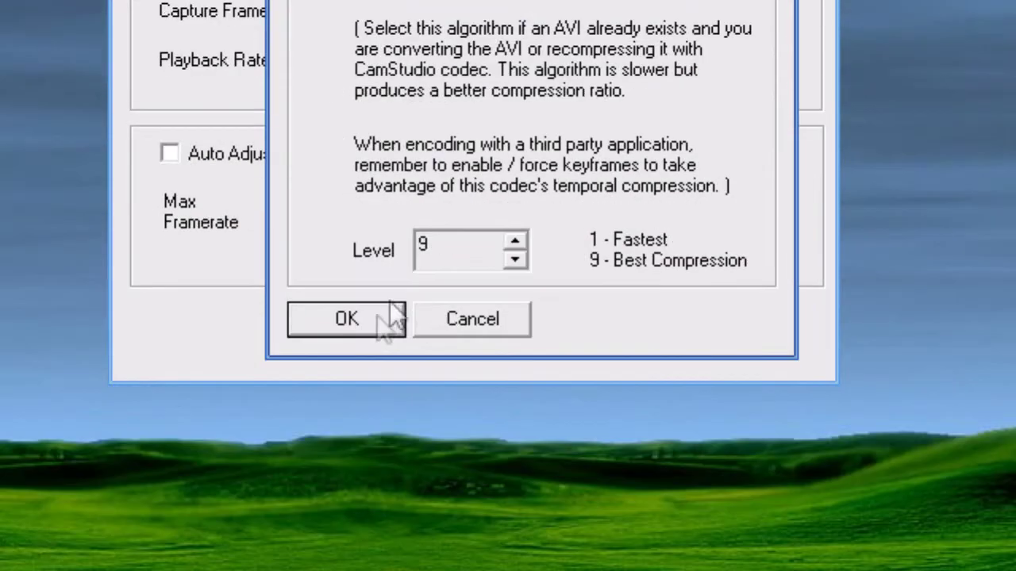
{"action": "left_click", "coordinate": [353, 473]}
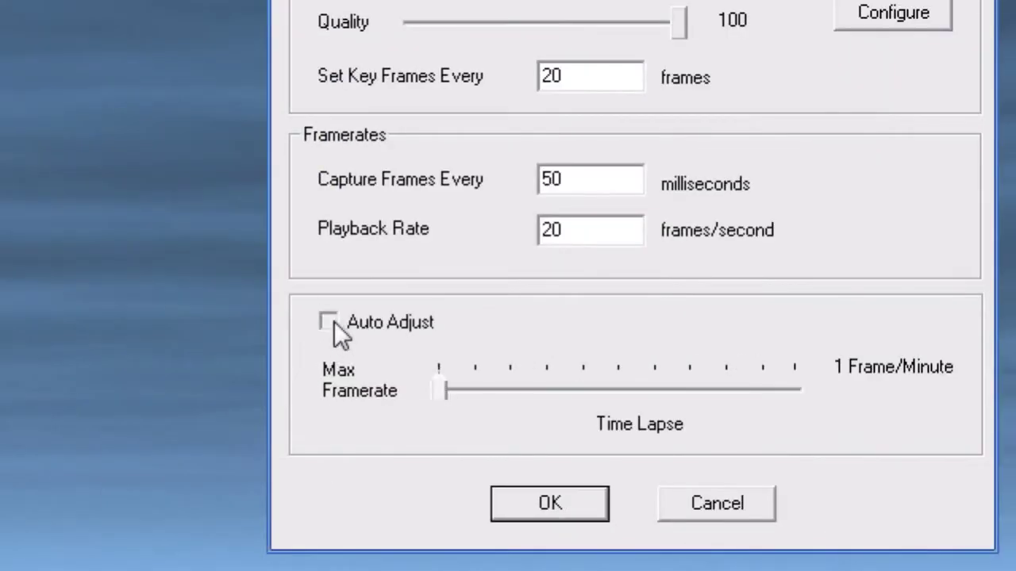
Step: Leave Auto Adjust off and save key frames 20, capture 50 ms, playback 20 fps
{"action": "left_click", "coordinate": [327, 322]}
{"action": "left_click", "coordinate": [334, 321]}
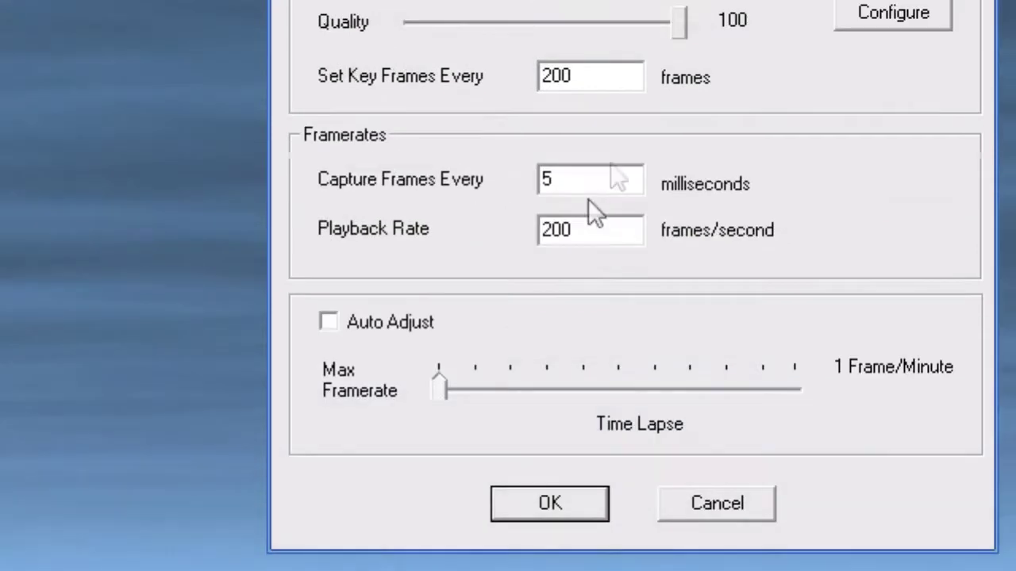
{"action": "left_click", "coordinate": [614, 236]}
{"action": "key", "text": "BackSpace"}
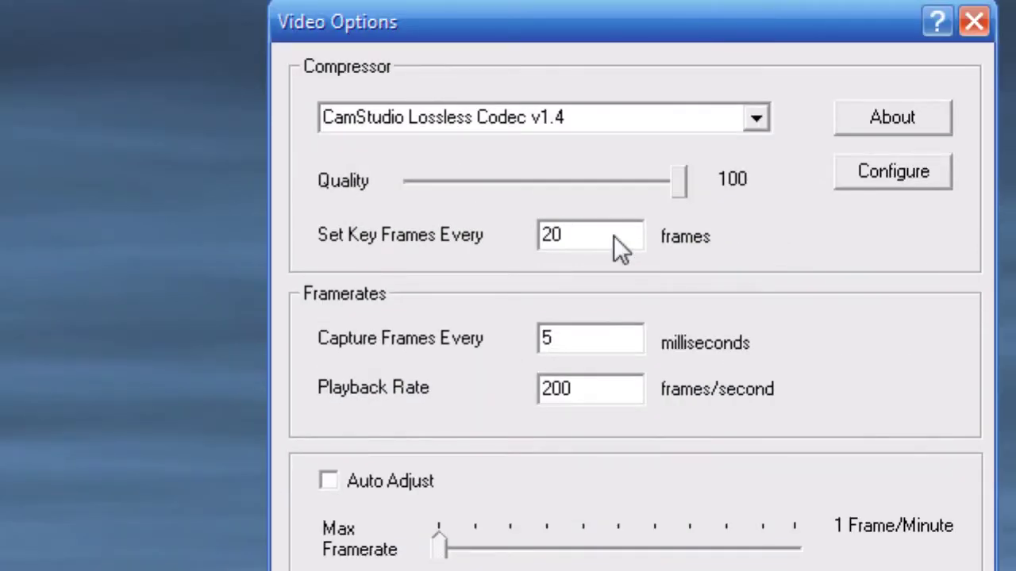
{"action": "left_click", "coordinate": [590, 333]}
{"action": "type", "text": "0"}
{"action": "left_click", "coordinate": [607, 392]}
{"action": "key", "text": "BackSpace"}
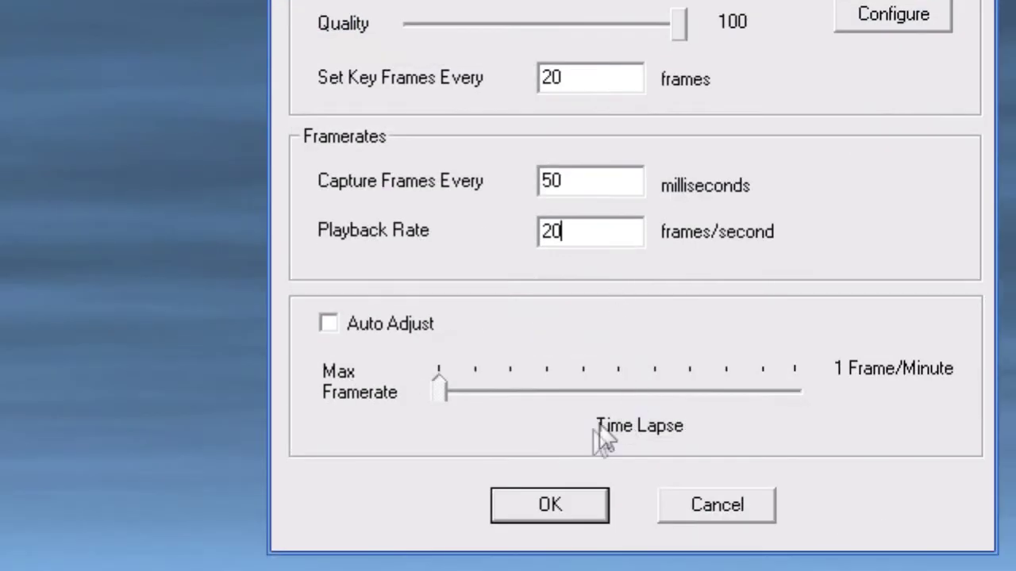
{"action": "left_click", "coordinate": [559, 504]}
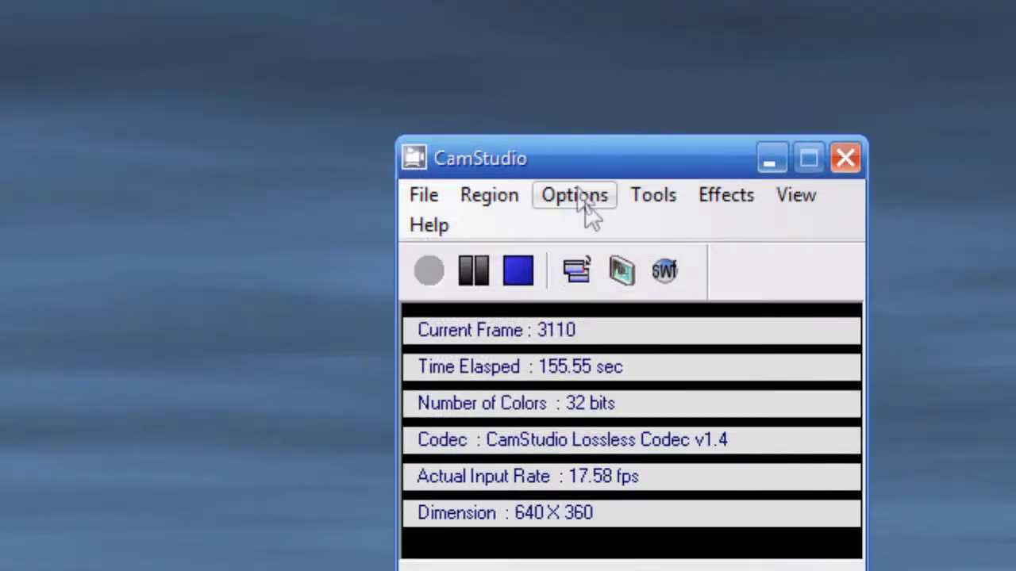
Step: Open the microphone audio options and keep the microphone line-in device
{"action": "left_click", "coordinate": [582, 200]}
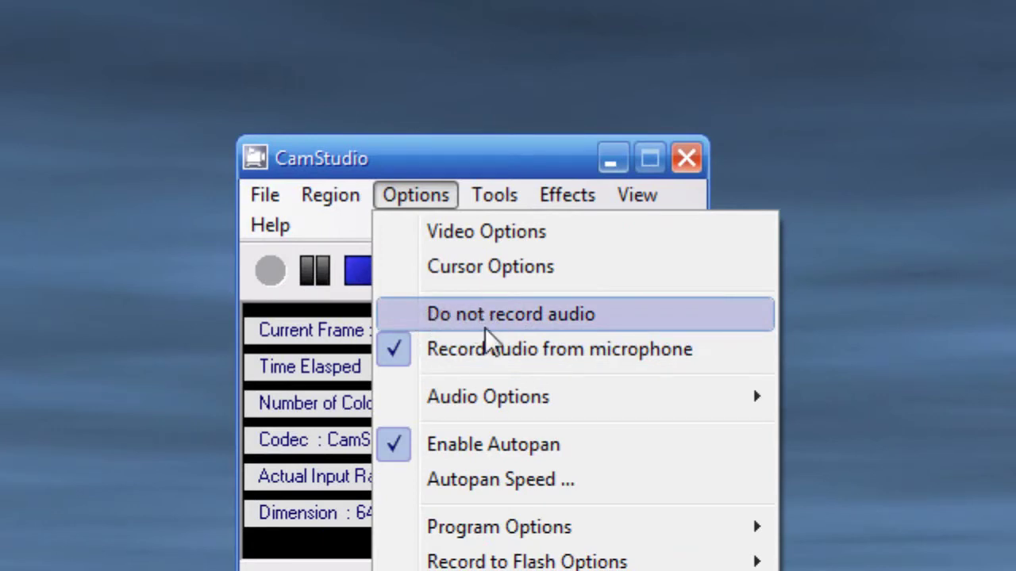
{"action": "mouse_move", "coordinate": [330, 397]}
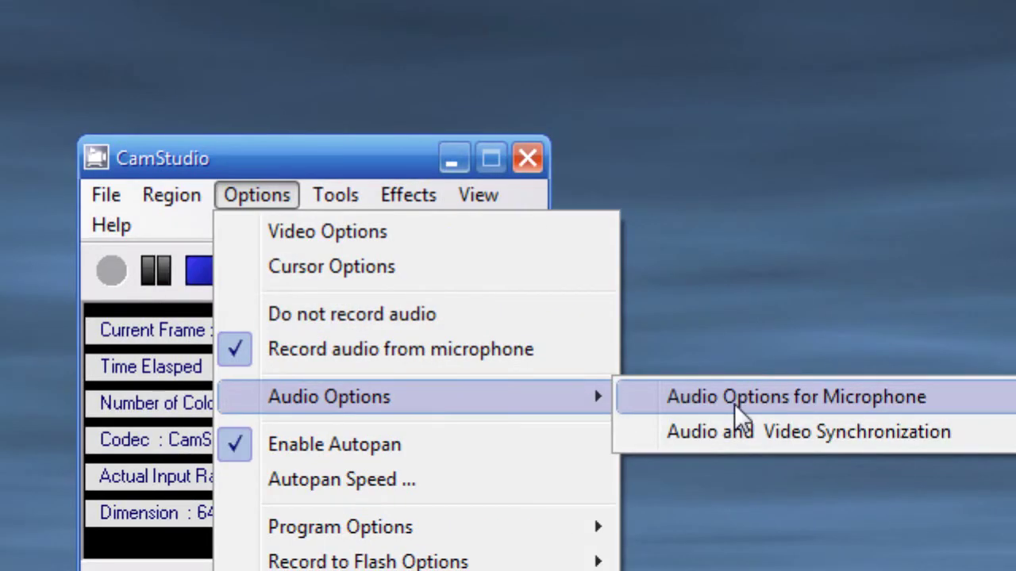
{"action": "left_click", "coordinate": [734, 398]}
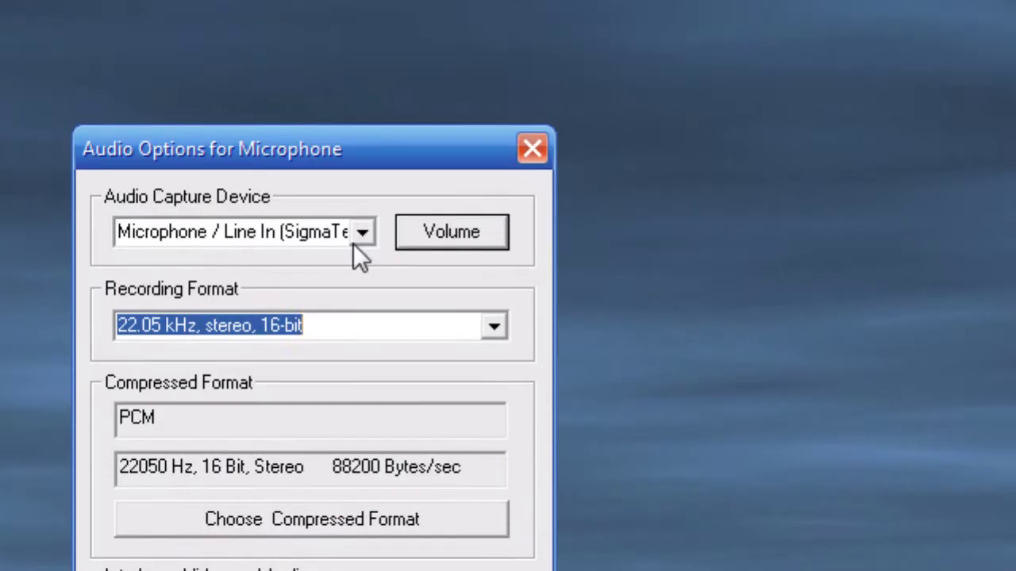
{"action": "left_click", "coordinate": [359, 235]}
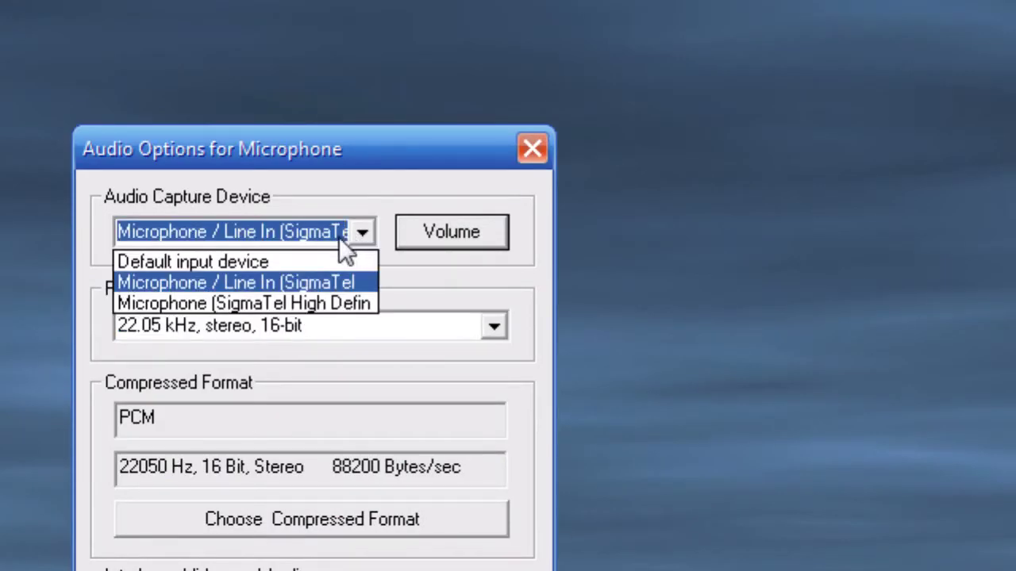
{"action": "left_click", "coordinate": [338, 237]}
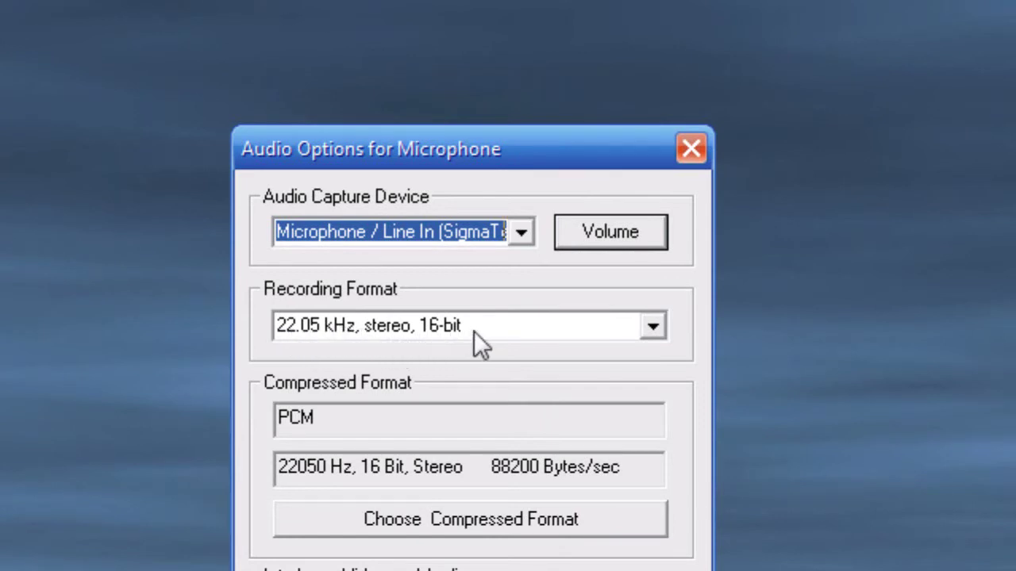
{"action": "left_click", "coordinate": [519, 233]}
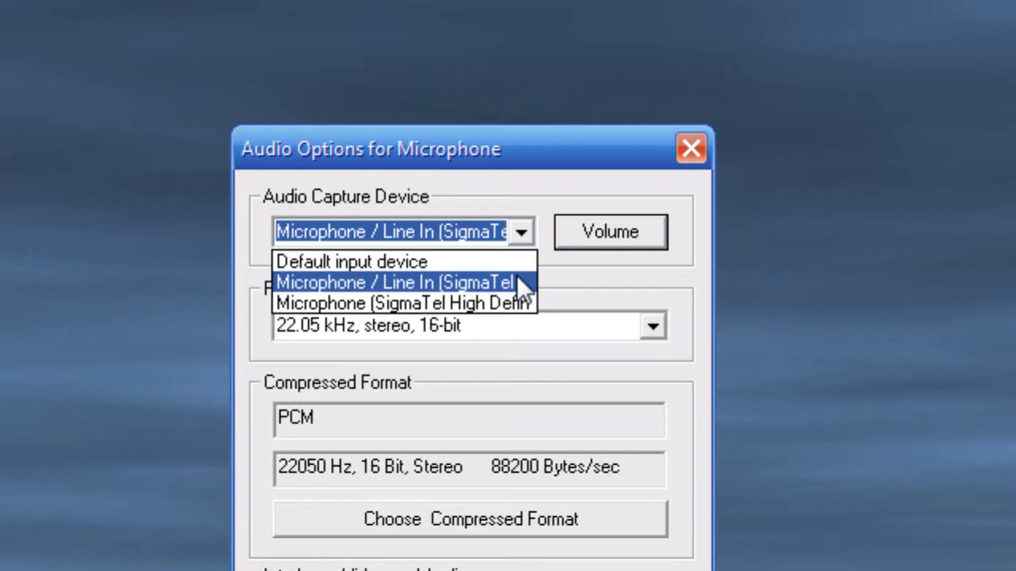
{"action": "left_click", "coordinate": [517, 275]}
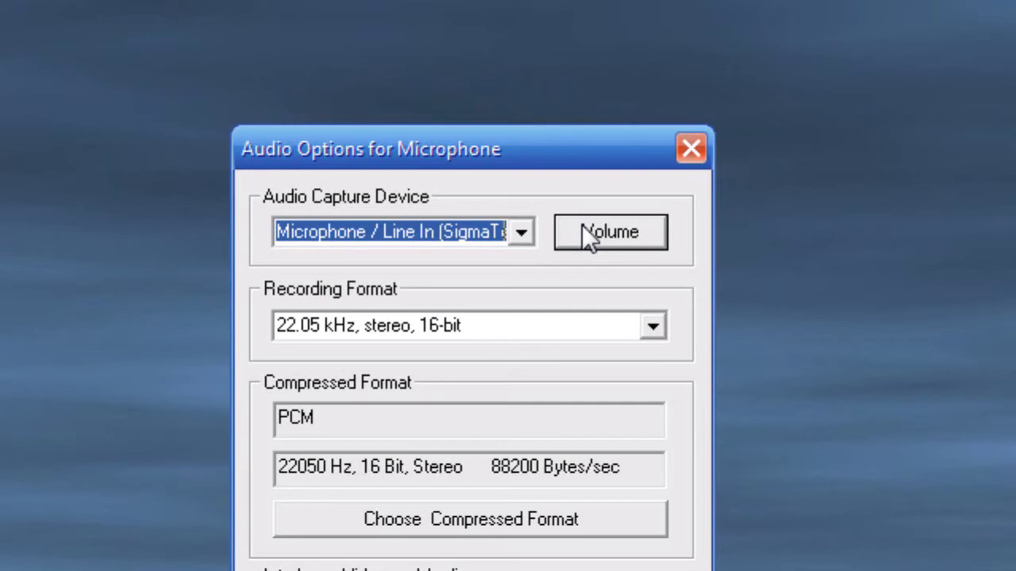
{"action": "left_click", "coordinate": [584, 227]}
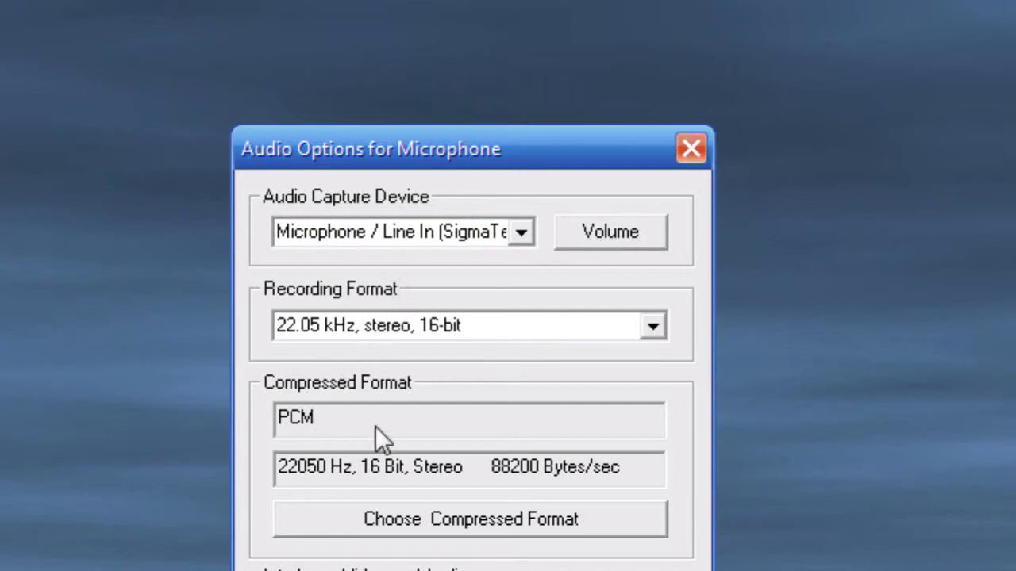
Step: Set the audio format to PCM 22.050 kHz, 16 Bit, Stereo and save
{"action": "left_click_drag", "start_coordinate": [375, 427], "coordinate": [267, 427]}
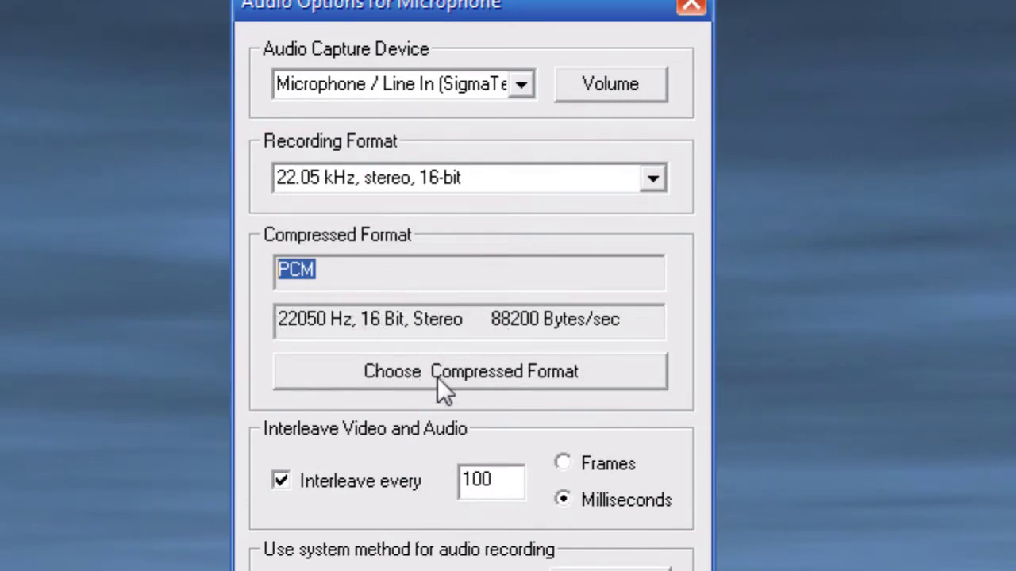
{"action": "left_click", "coordinate": [416, 375]}
{"action": "left_click", "coordinate": [474, 339]}
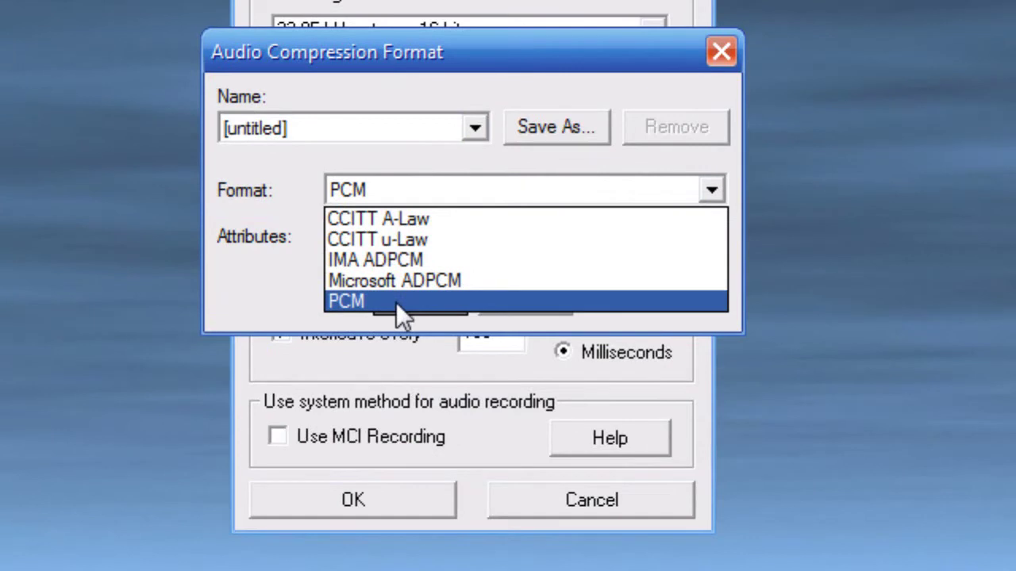
{"action": "left_click", "coordinate": [397, 300]}
{"action": "left_click", "coordinate": [712, 236]}
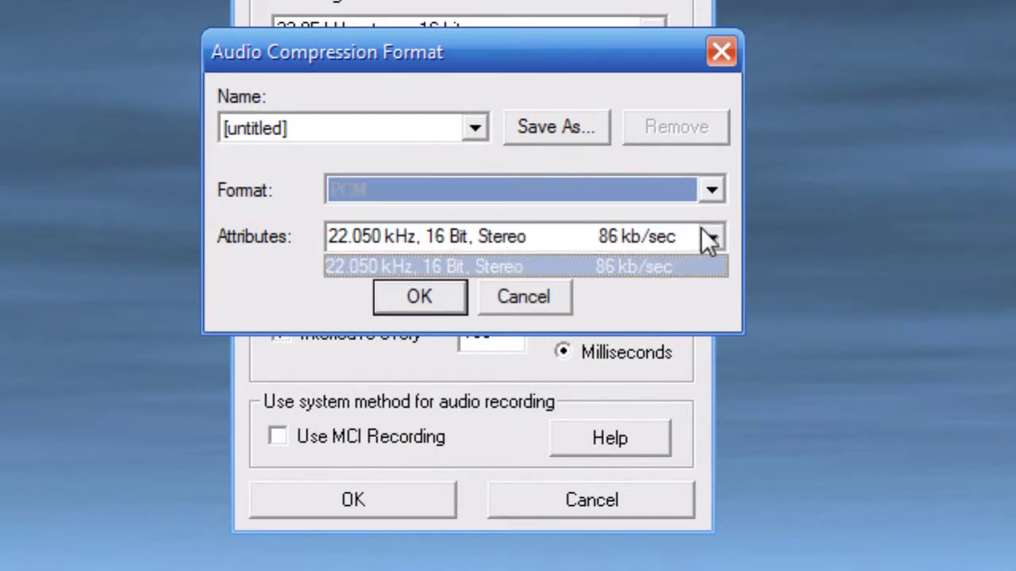
{"action": "left_click", "coordinate": [584, 266]}
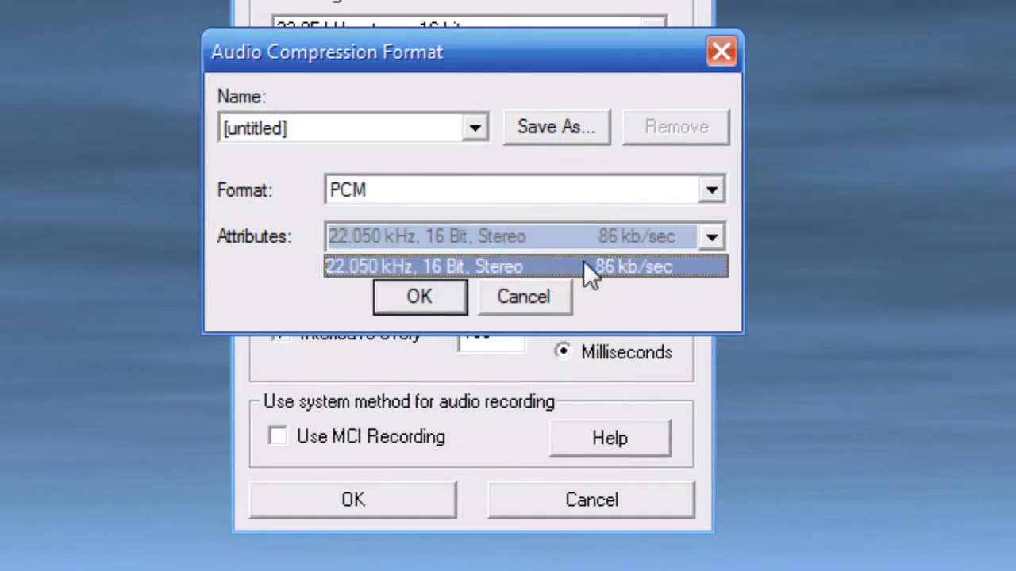
{"action": "left_click", "coordinate": [430, 297]}
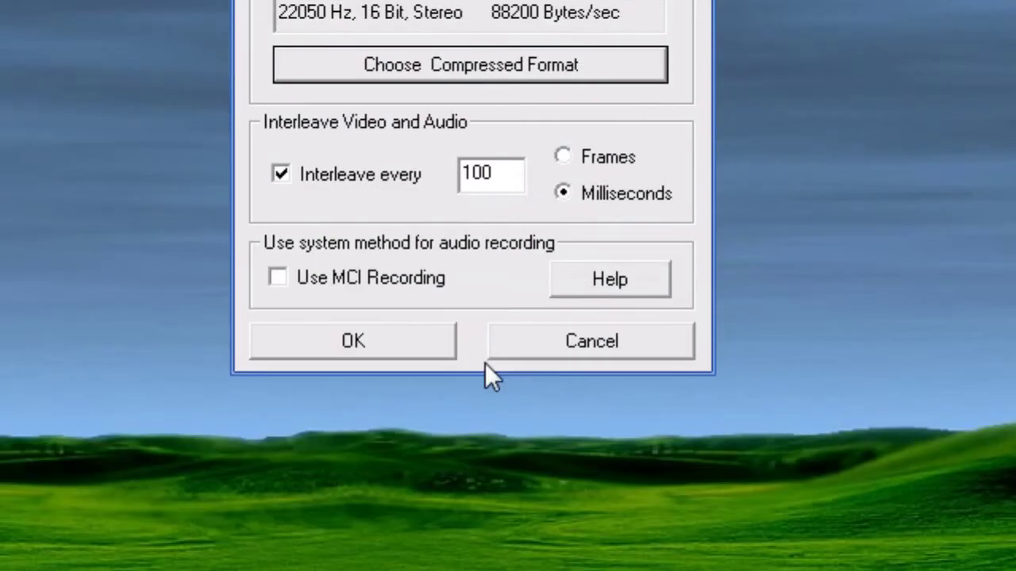
{"action": "left_click", "coordinate": [421, 508]}
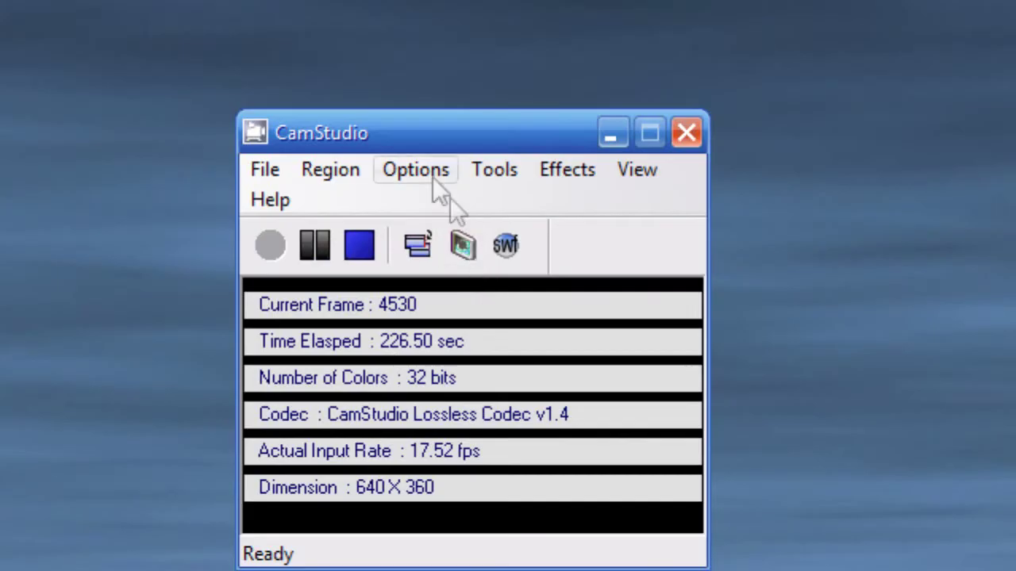
Step: Accept the Autopan Speed at its maximum of 100
{"action": "left_click", "coordinate": [433, 173]}
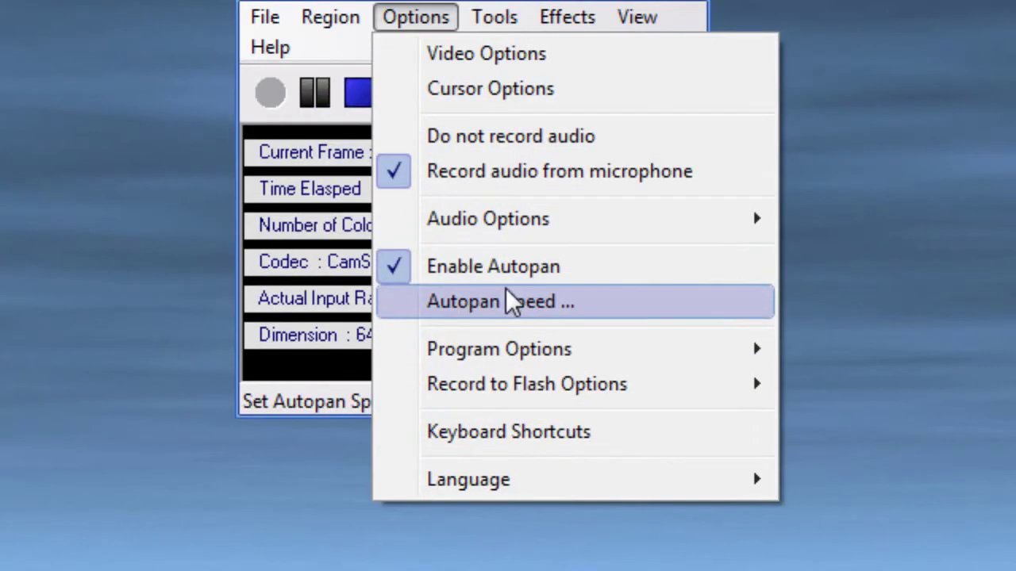
{"action": "left_click", "coordinate": [500, 454]}
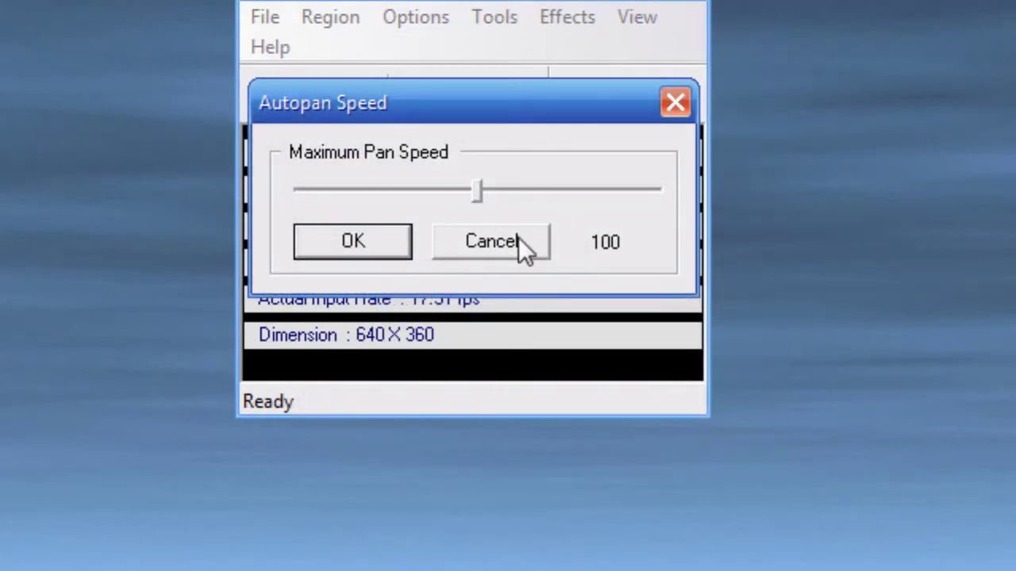
{"action": "left_click", "coordinate": [410, 238]}
{"action": "left_click", "coordinate": [453, 178]}
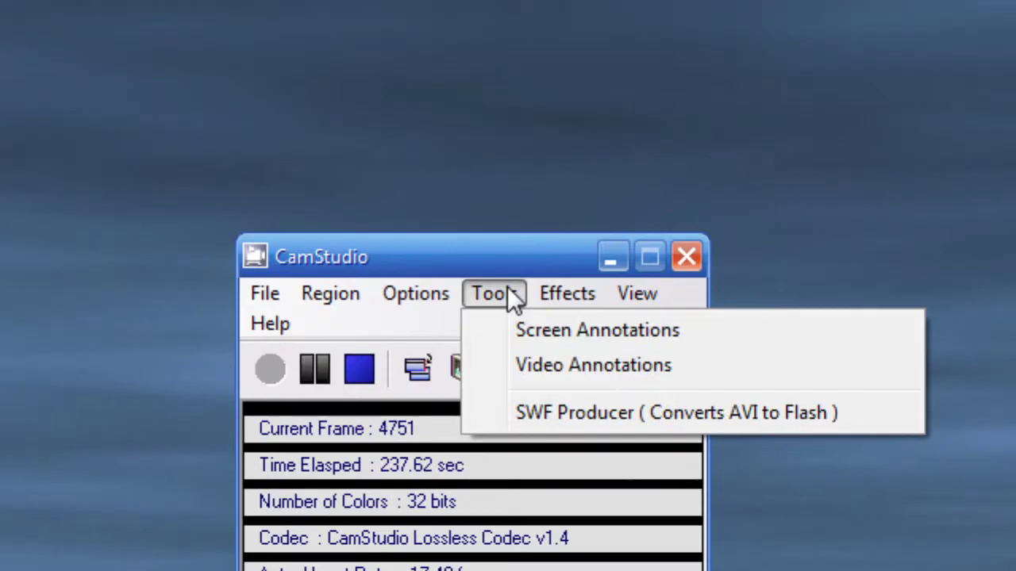
{"action": "mouse_move", "coordinate": [566, 294]}
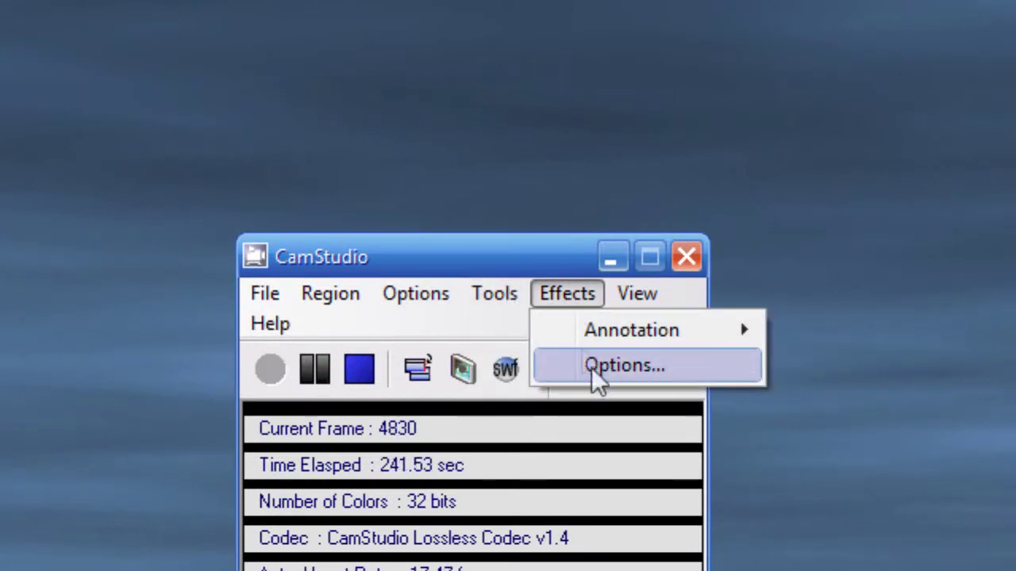
Step: Browse for a watermark image in Desktop > TutorialChanel > intro-logo-andstuf
{"action": "left_click", "coordinate": [591, 364]}
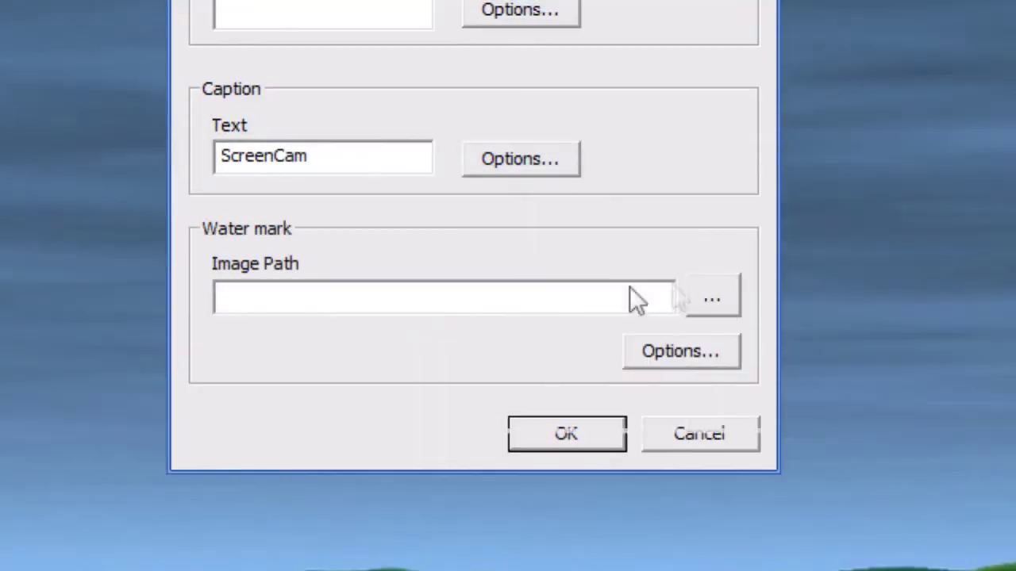
{"action": "left_click", "coordinate": [718, 301]}
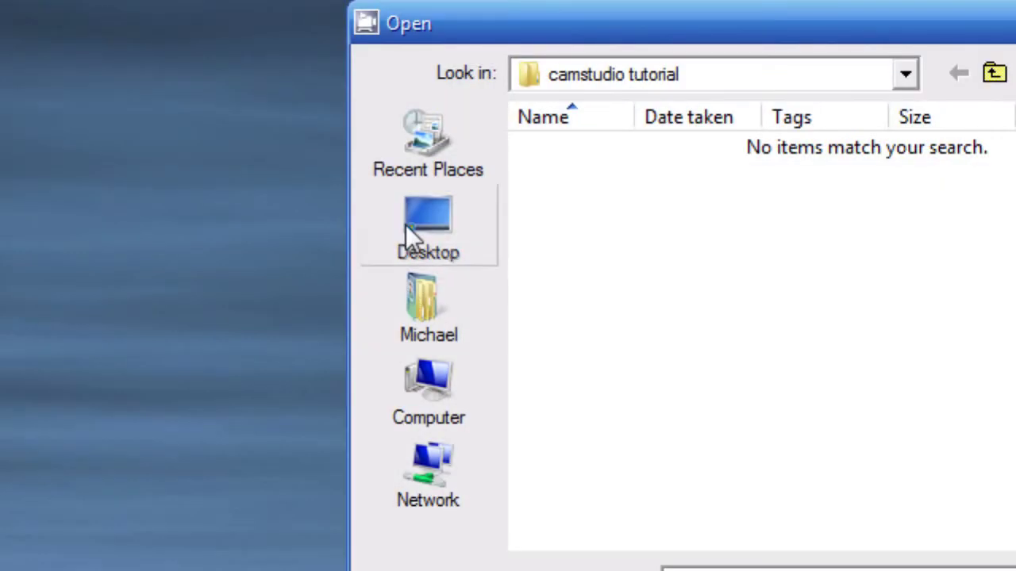
{"action": "left_click", "coordinate": [276, 412]}
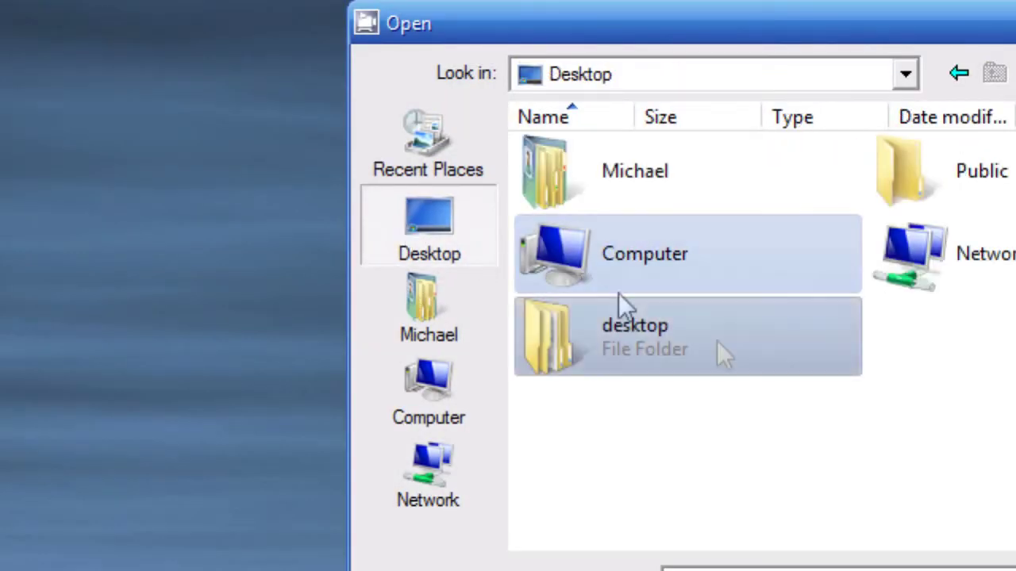
{"action": "double_click", "coordinate": [618, 309]}
{"action": "double_click", "coordinate": [497, 409]}
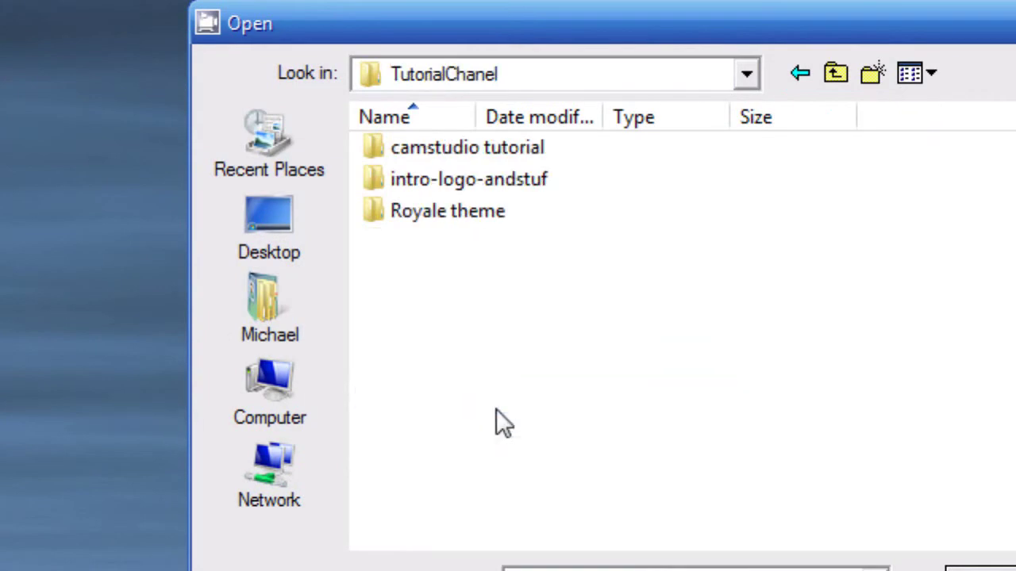
{"action": "left_click", "coordinate": [552, 189]}
{"action": "double_click", "coordinate": [550, 187]}
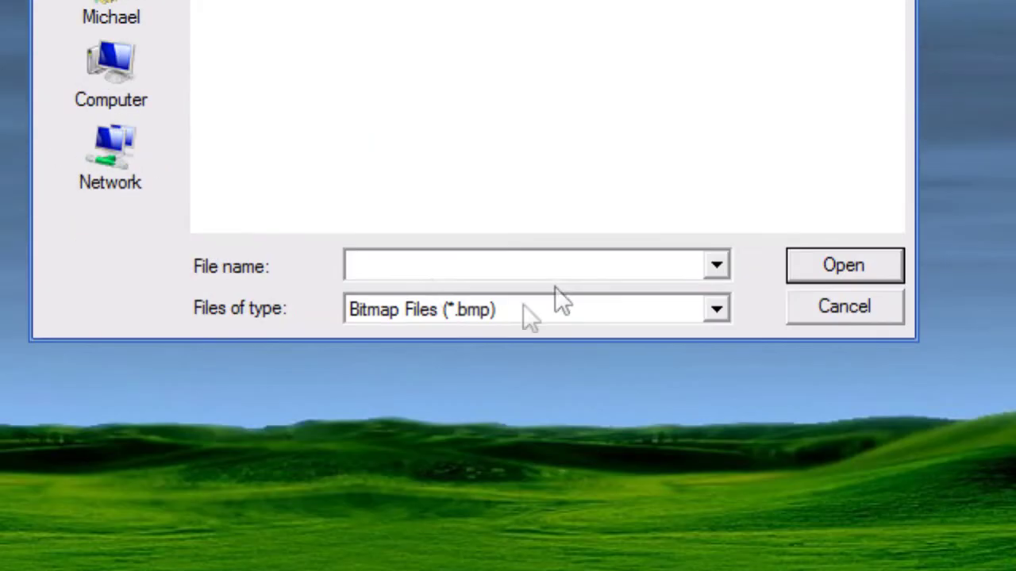
Step: Show All Files and load TClogowatermark as the watermark image
{"action": "left_click", "coordinate": [431, 311]}
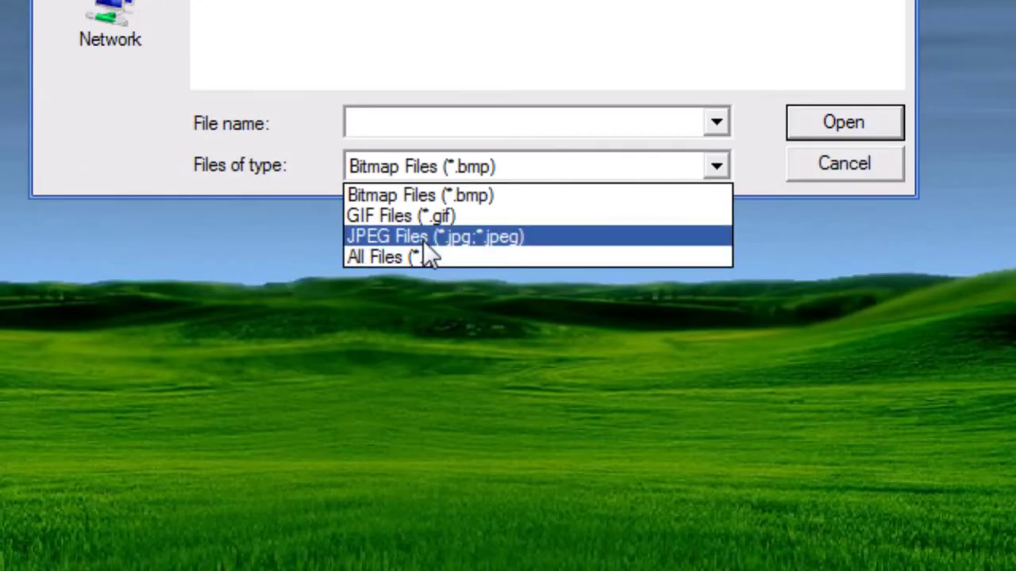
{"action": "left_click", "coordinate": [421, 257]}
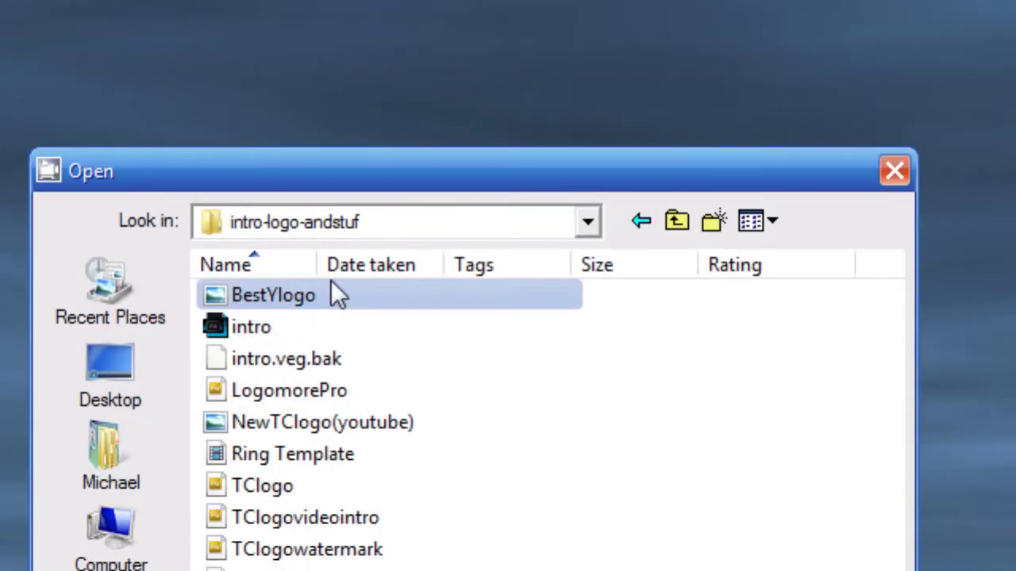
{"action": "left_click", "coordinate": [331, 287]}
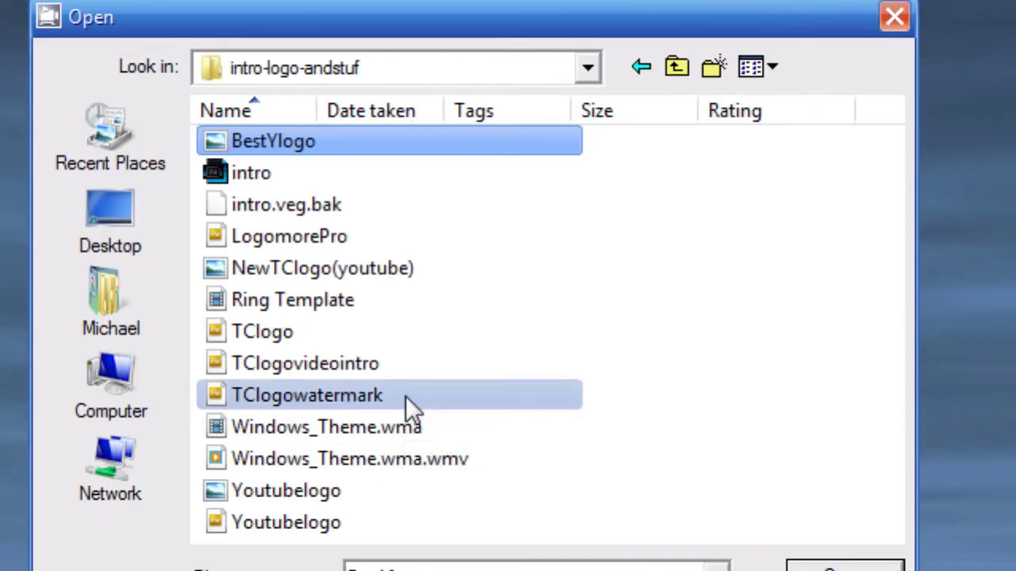
{"action": "left_click", "coordinate": [435, 402]}
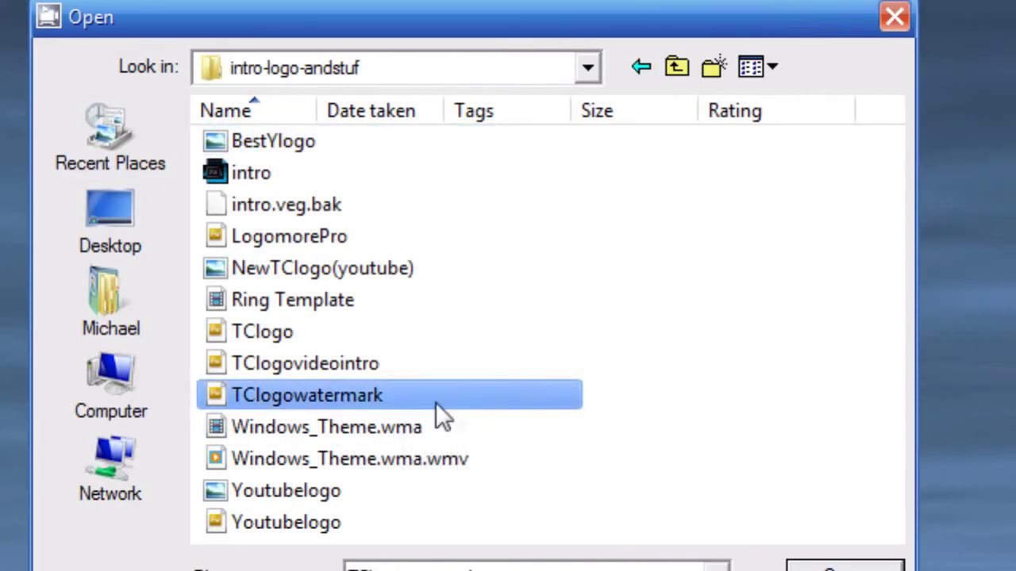
{"action": "left_click", "coordinate": [681, 430]}
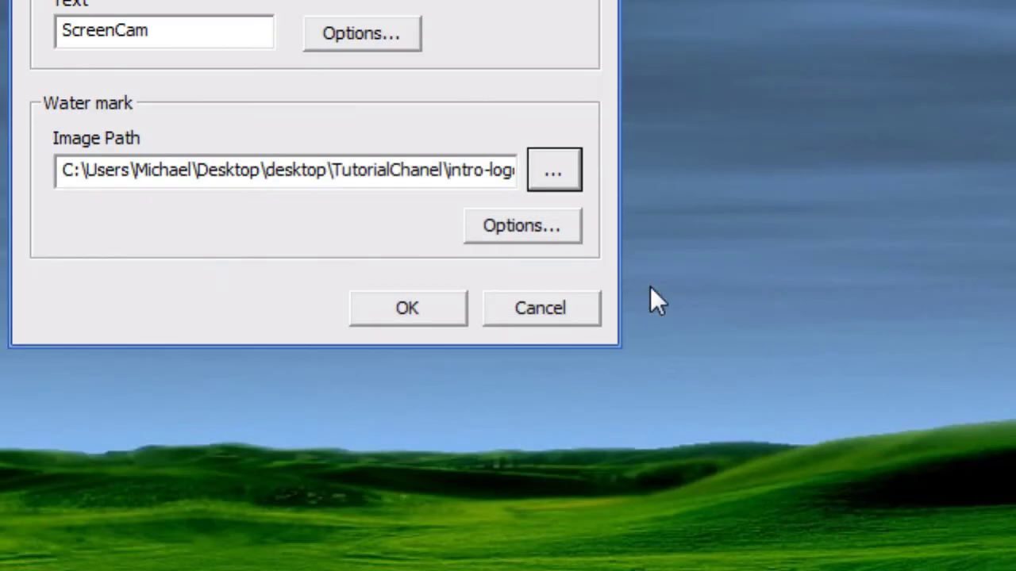
Step: Set the watermark Position to the bottom-right cell and confirm the Effects options
{"action": "left_click", "coordinate": [529, 235]}
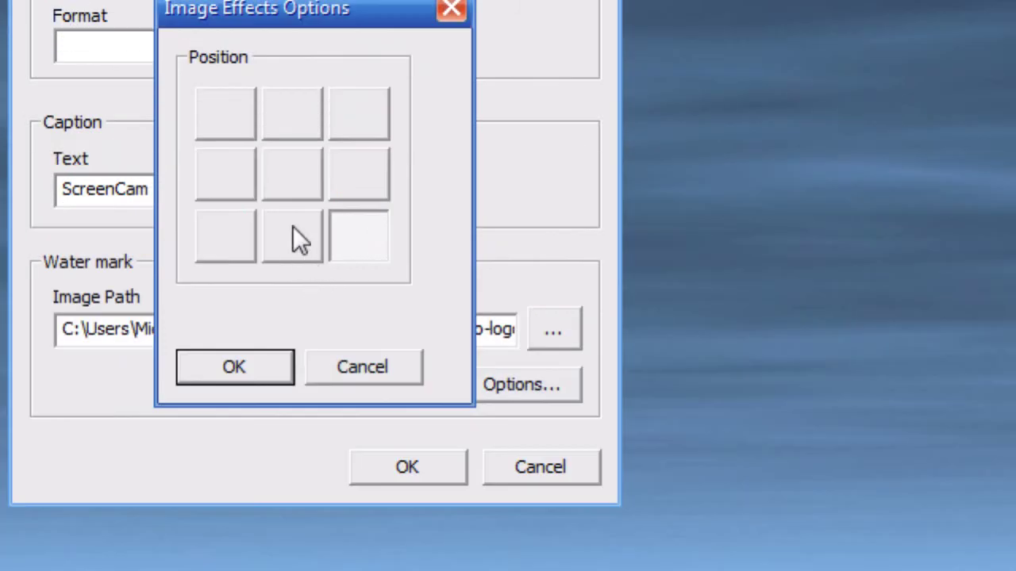
{"action": "left_click", "coordinate": [450, 236]}
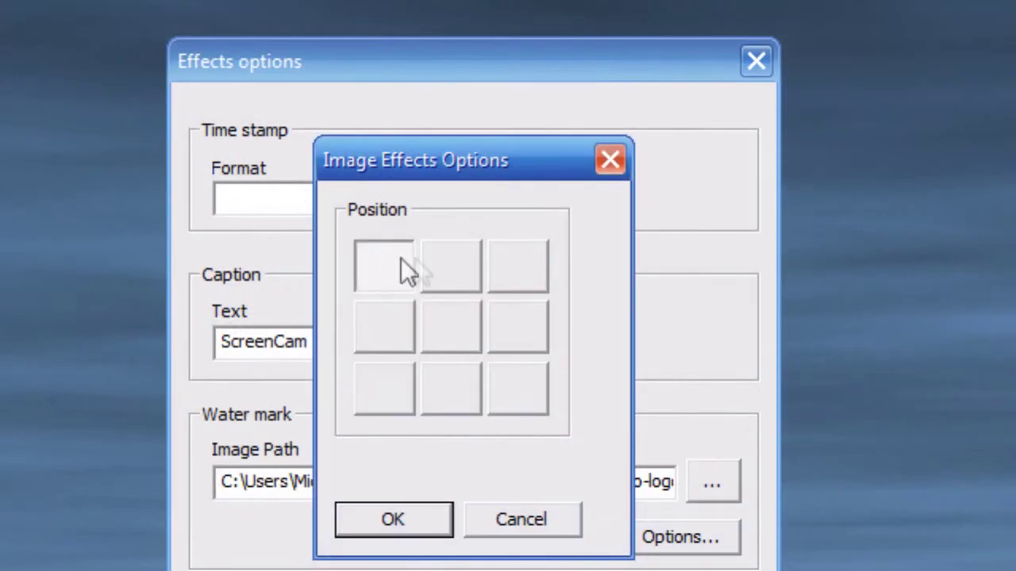
{"action": "left_click", "coordinate": [523, 396]}
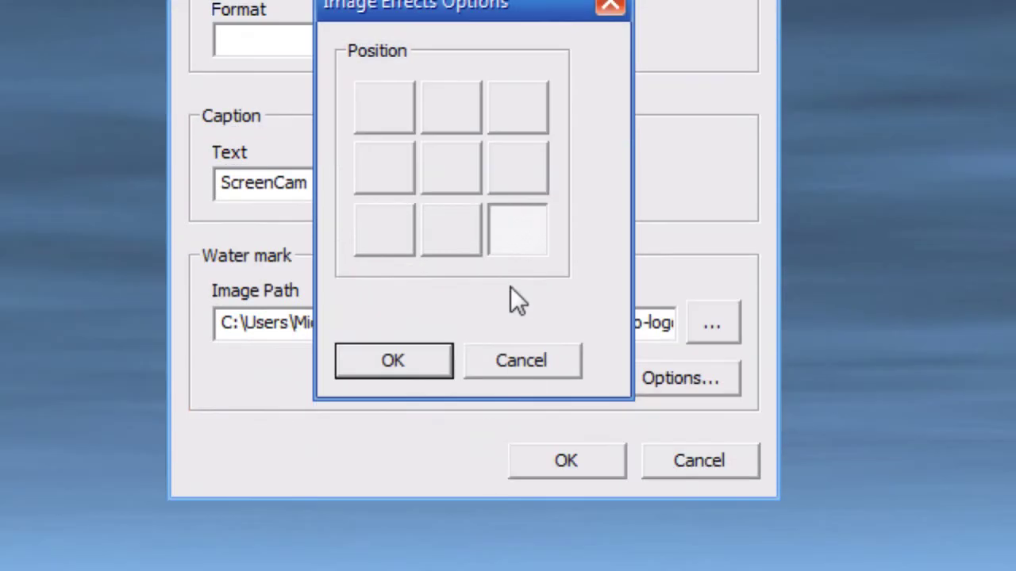
{"action": "left_click", "coordinate": [425, 523]}
{"action": "left_click", "coordinate": [565, 318]}
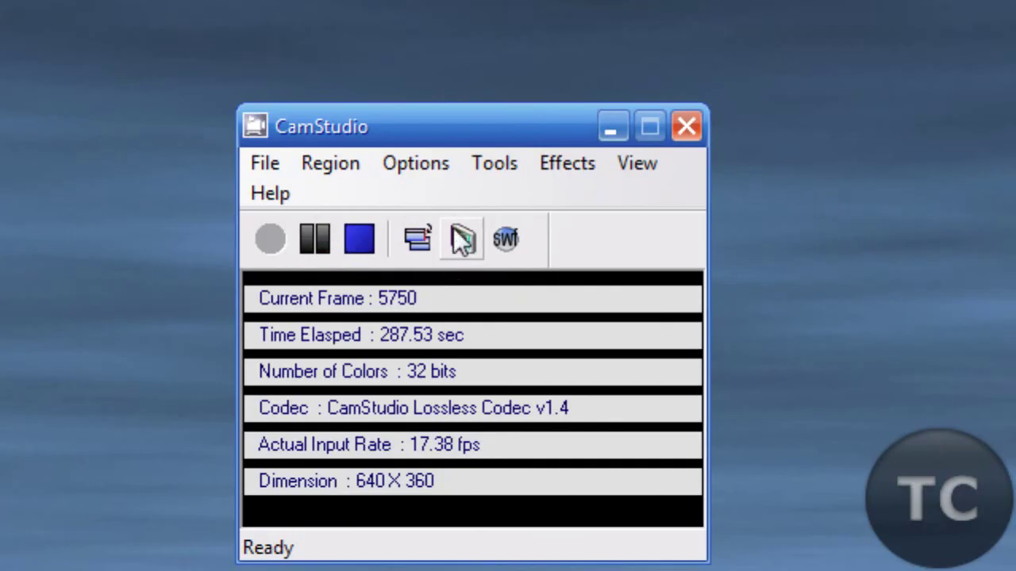
{"action": "left_click", "coordinate": [486, 176]}
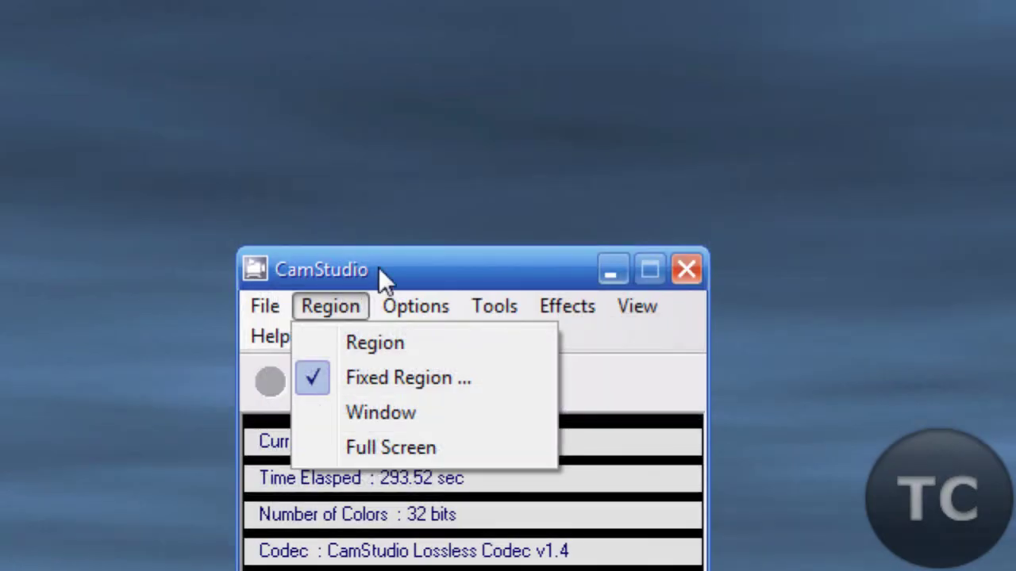
{"action": "left_click", "coordinate": [381, 273]}
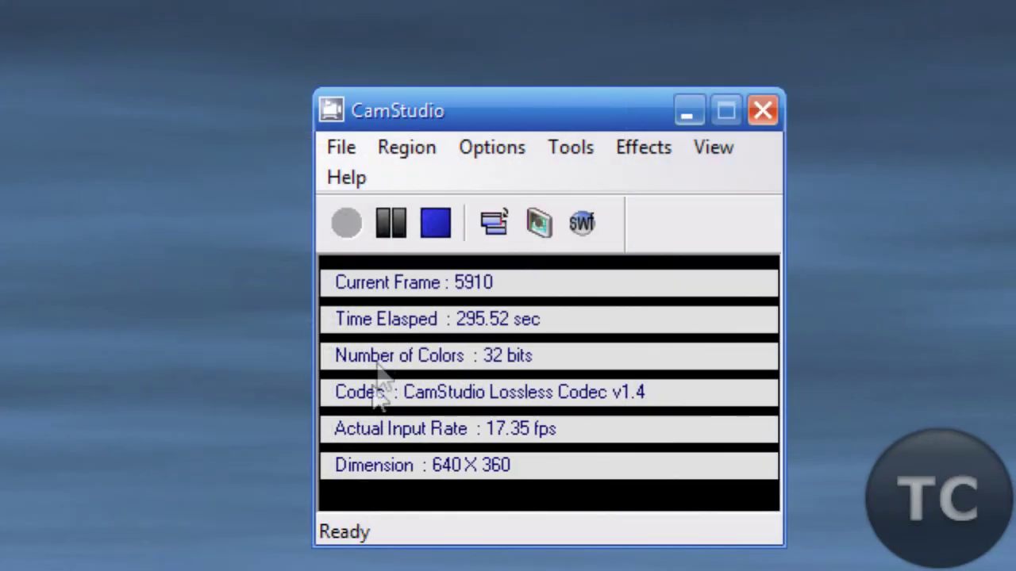